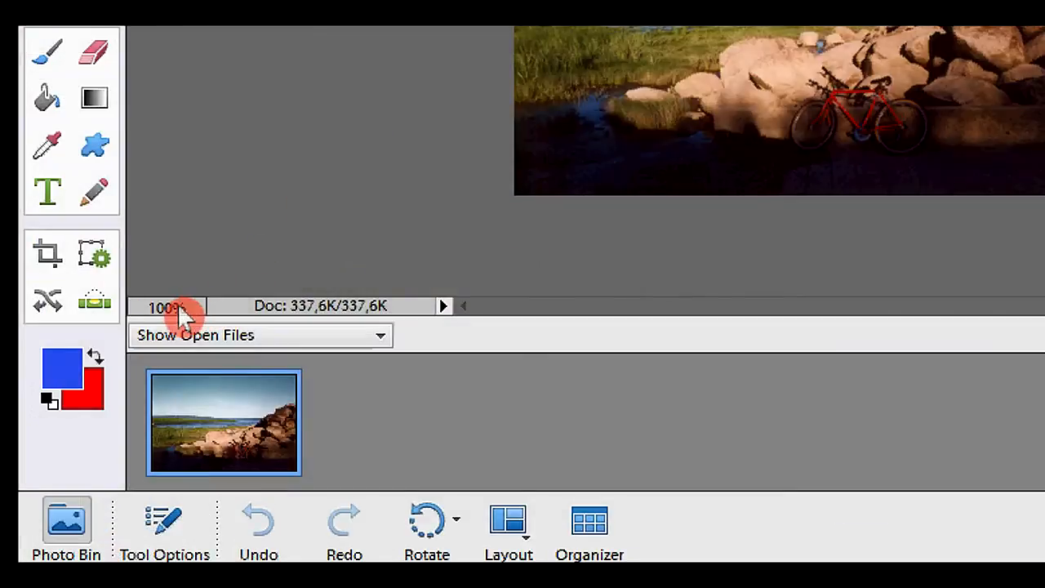
- Set the photo's zoom level to 150%
{"action": "left_click", "coordinate": [172, 314]}
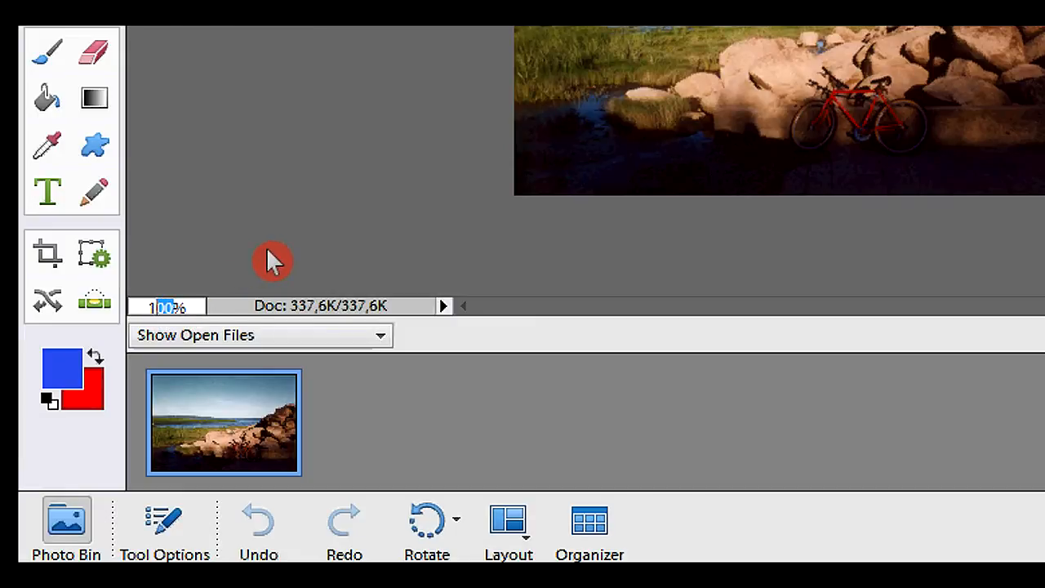
{"action": "type", "text": "50"}
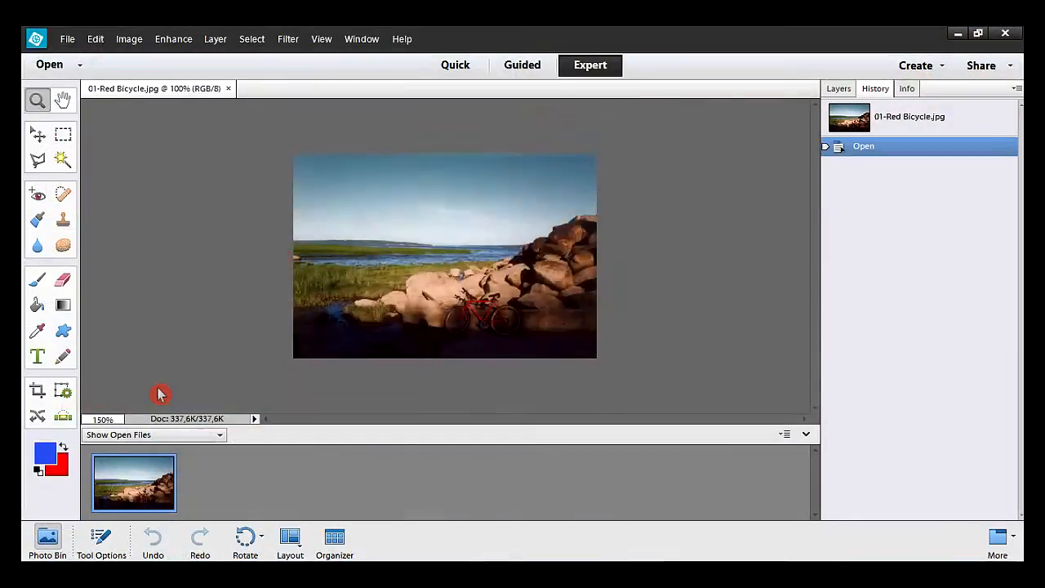
{"action": "key", "text": "Return"}
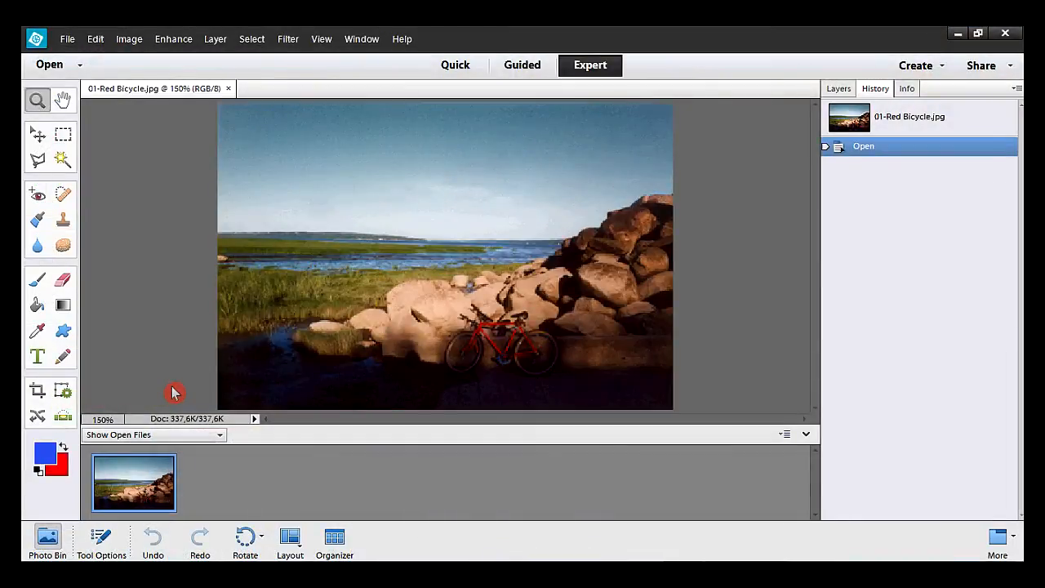
- Set the Polygonal Lasso feather to 0 px and outline a closed irregular area of sky above the horizon
{"action": "left_click", "coordinate": [39, 161]}
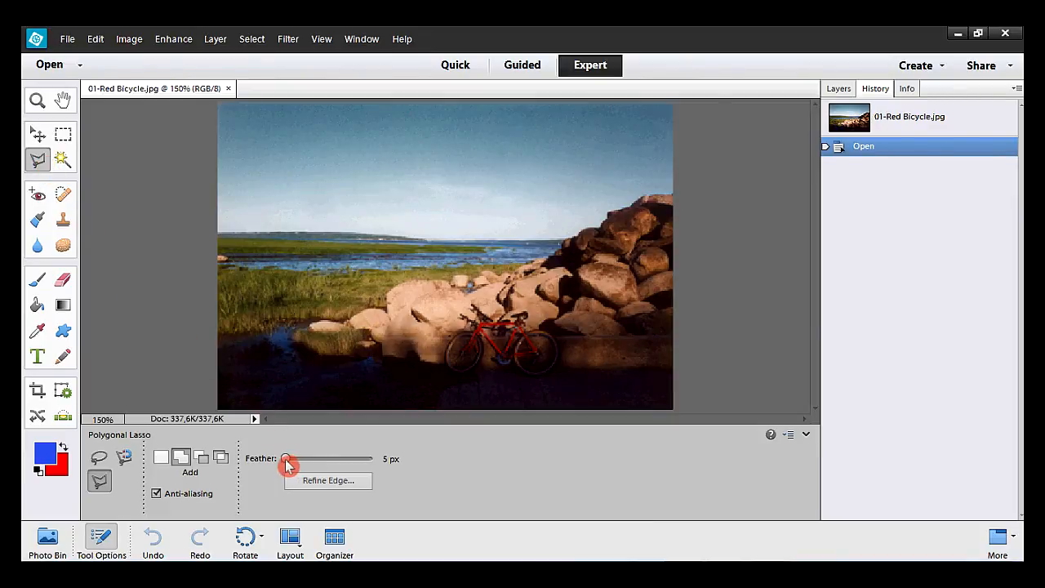
{"action": "left_click_drag", "start_coordinate": [284, 460], "coordinate": [276, 461]}
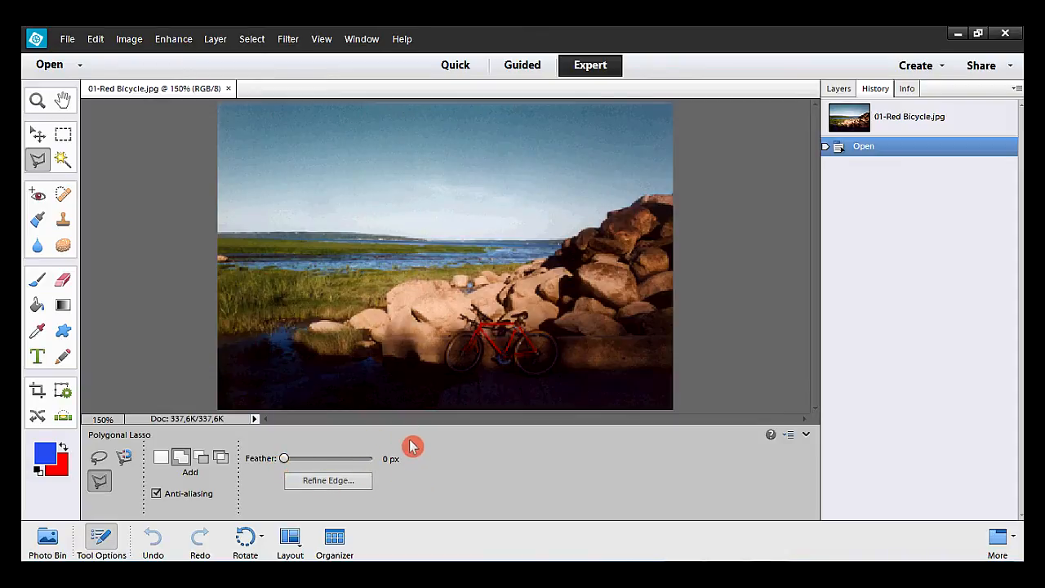
{"action": "left_click", "coordinate": [218, 234]}
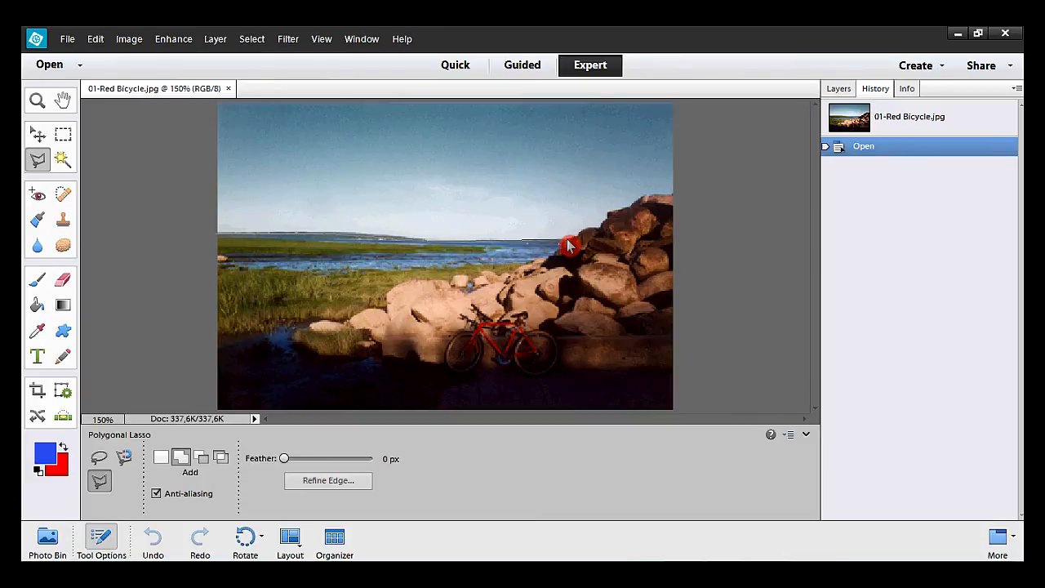
{"action": "left_click", "coordinate": [593, 224]}
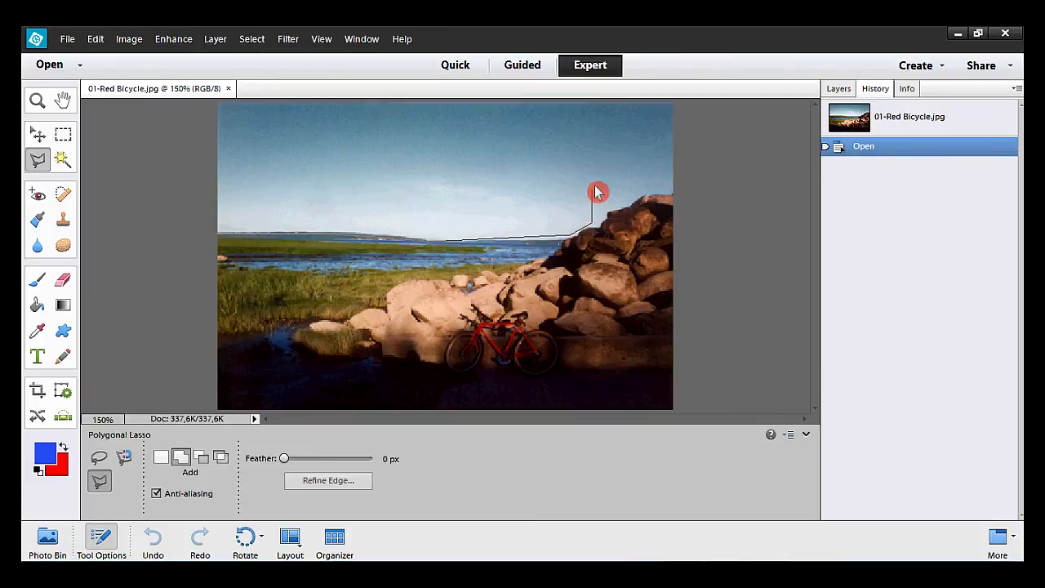
{"action": "left_click", "coordinate": [604, 128]}
{"action": "left_click", "coordinate": [471, 124]}
{"action": "left_click", "coordinate": [371, 196]}
{"action": "left_click", "coordinate": [259, 174]}
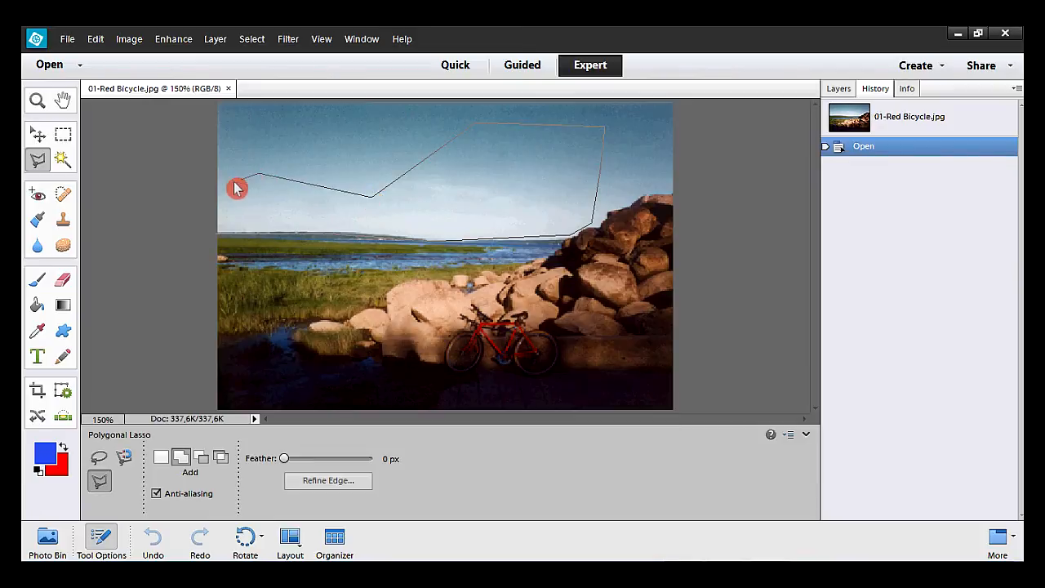
{"action": "left_click", "coordinate": [152, 205]}
{"action": "left_click", "coordinate": [219, 239]}
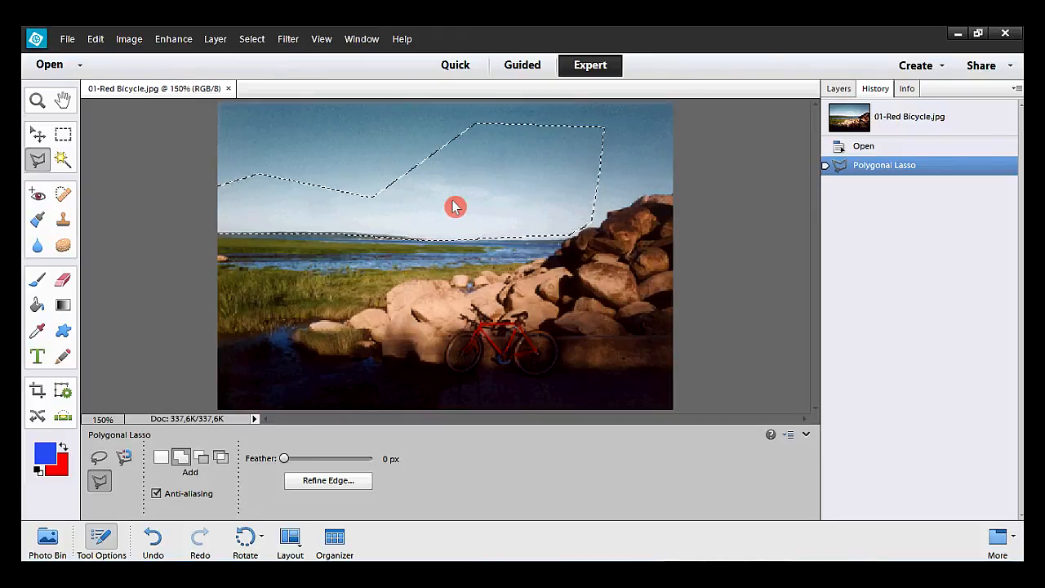
- Clear the selected sky area to the red background colour and deselect it
{"action": "key", "text": "Delete"}
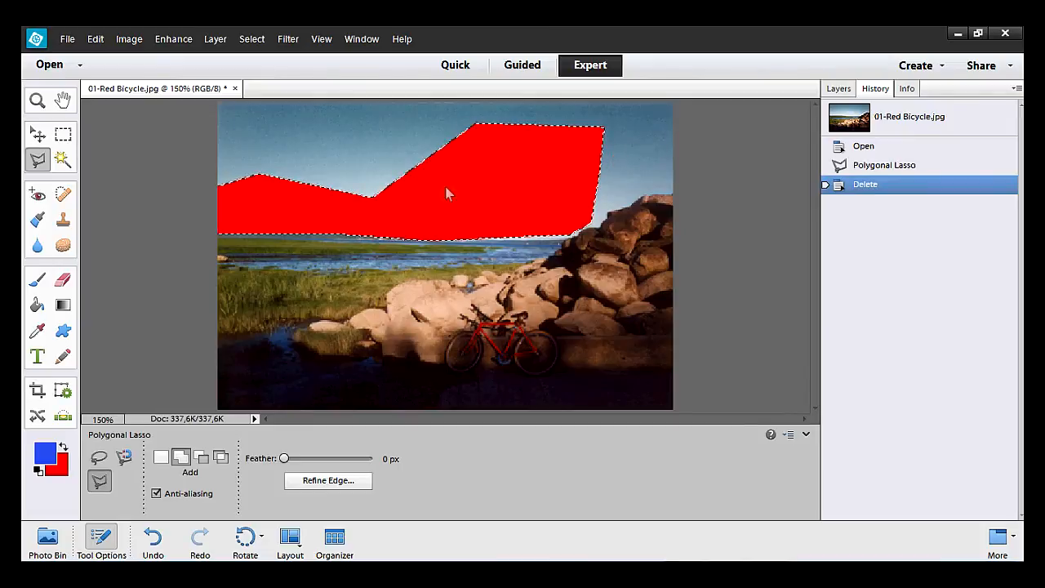
{"action": "left_click", "coordinate": [252, 38]}
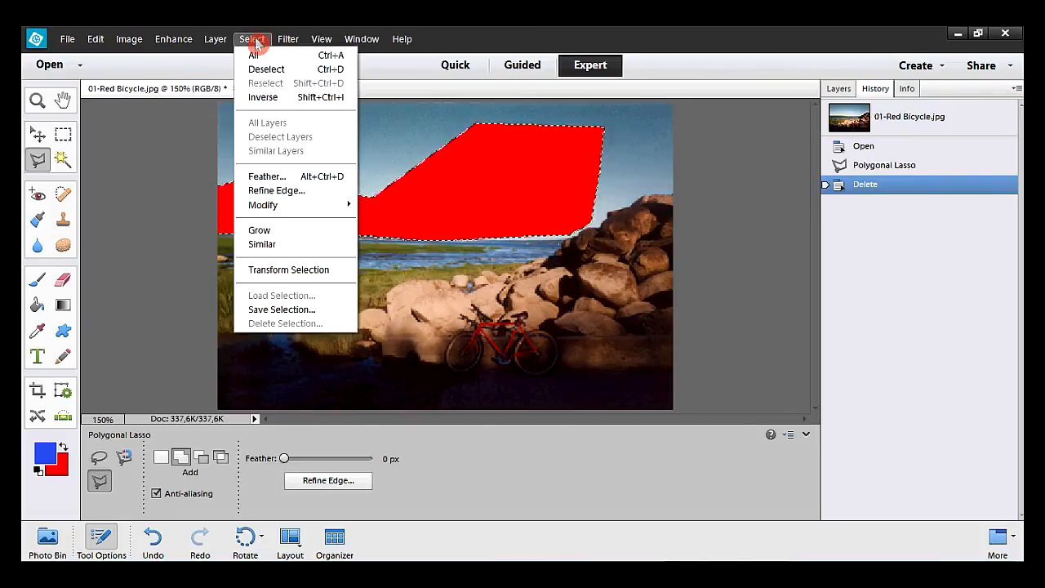
{"action": "left_click", "coordinate": [295, 69]}
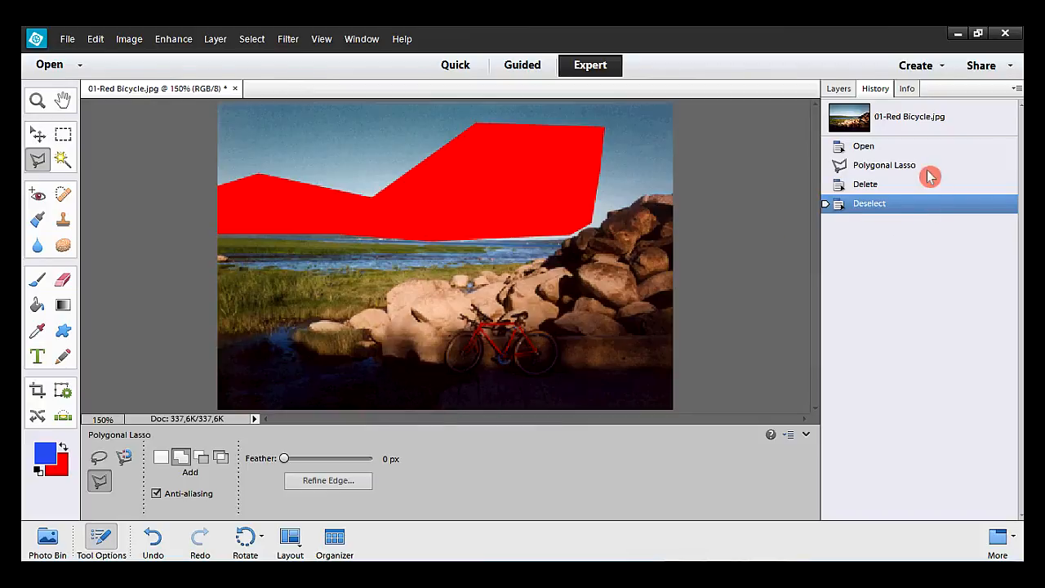
- Restore the photo to its original state and set the Polygonal Lasso feather to 5 px
{"action": "left_click", "coordinate": [932, 126]}
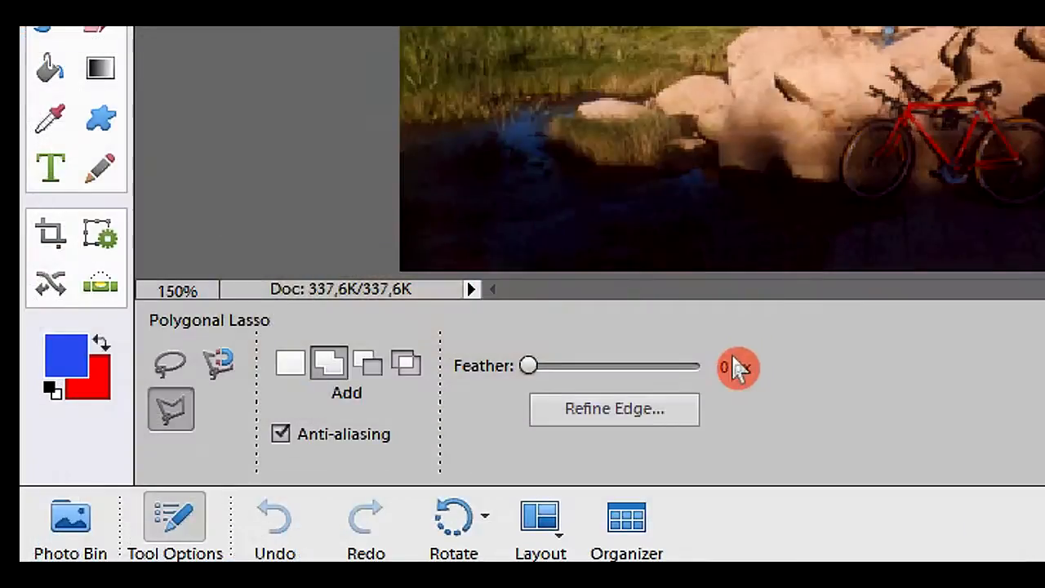
{"action": "left_click", "coordinate": [730, 363]}
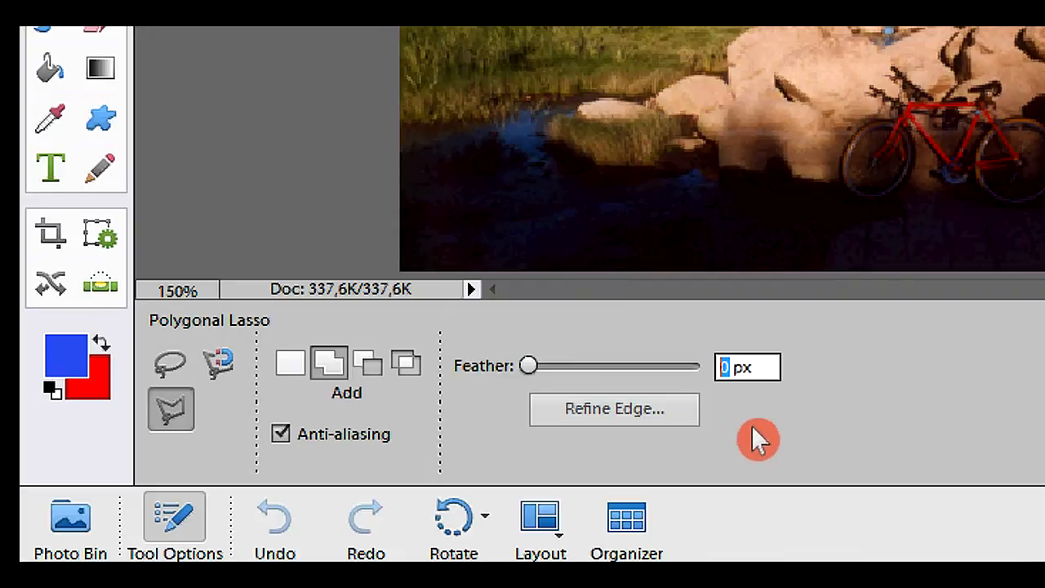
{"action": "type", "text": "5"}
{"action": "key", "text": "Return"}
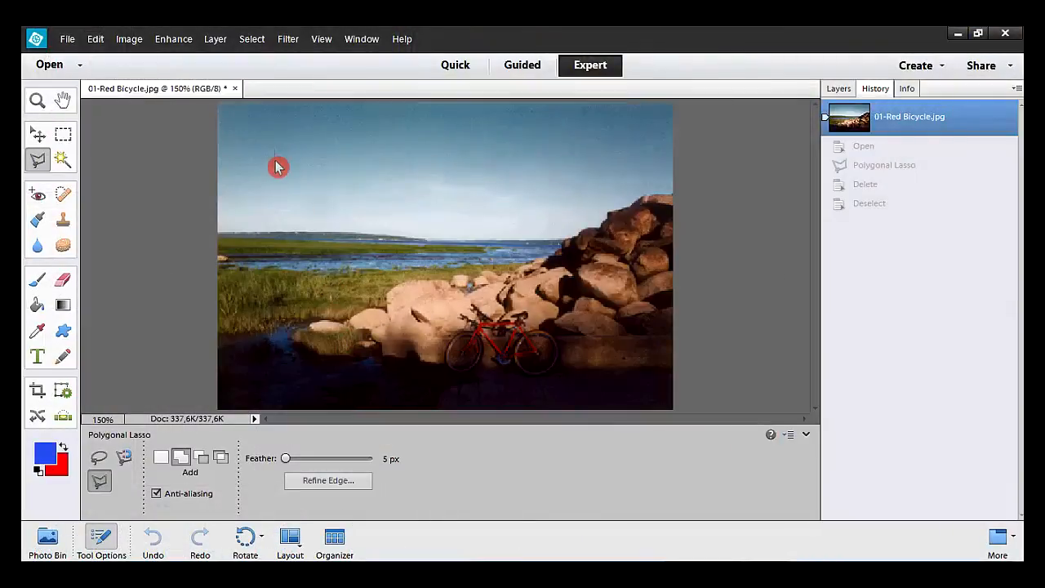
- Outline a closed six-cornered area with the Polygonal Lasso, spanning the sky and the water below the horizon
{"action": "left_click", "coordinate": [272, 257]}
{"action": "left_click", "coordinate": [476, 260]}
{"action": "left_click", "coordinate": [479, 157]}
{"action": "left_click", "coordinate": [351, 191]}
{"action": "left_click", "coordinate": [309, 121]}
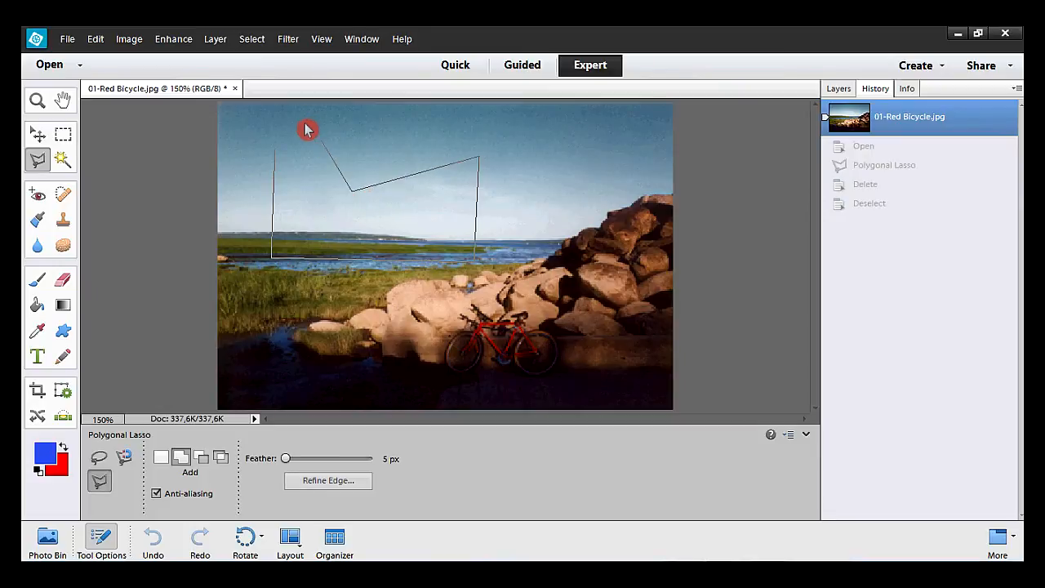
{"action": "left_click", "coordinate": [279, 157]}
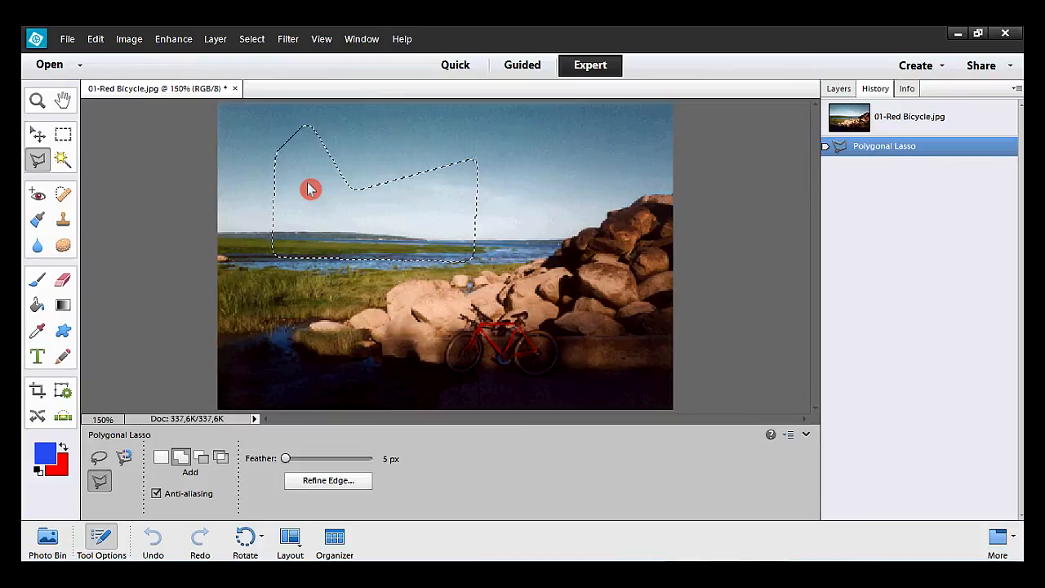
- Clear the feathered polygon selection to the red background colour, deselect it and restore the original photo
{"action": "key", "text": "Delete"}
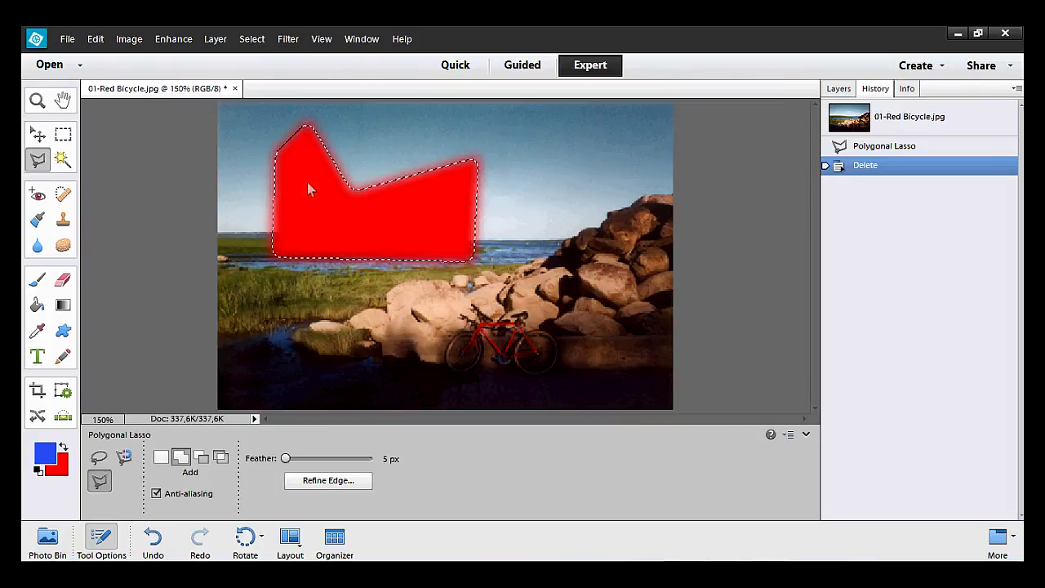
{"action": "key", "text": "ctrl+d"}
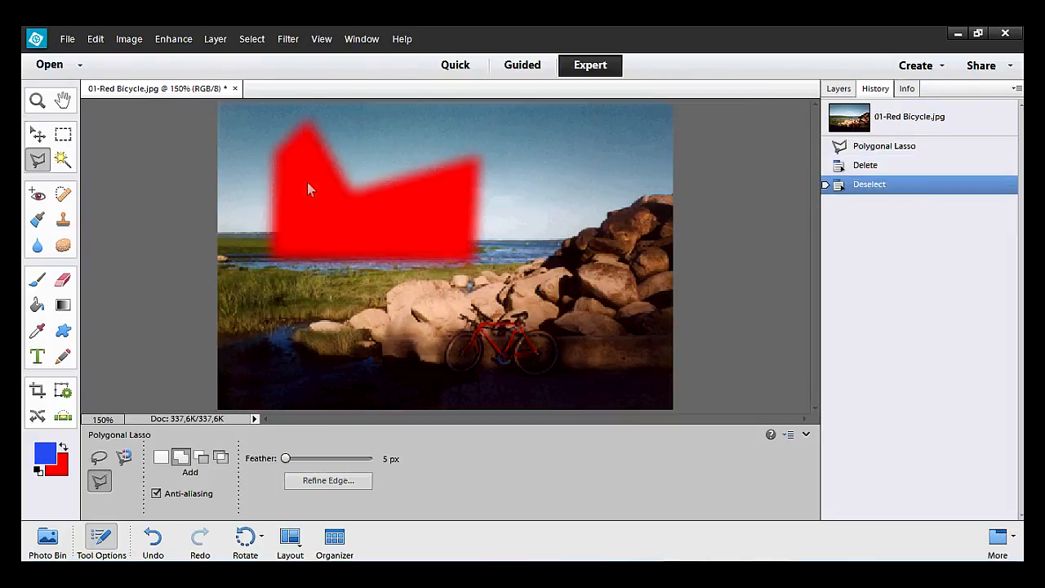
{"action": "left_click", "coordinate": [503, 176]}
{"action": "left_click", "coordinate": [935, 120]}
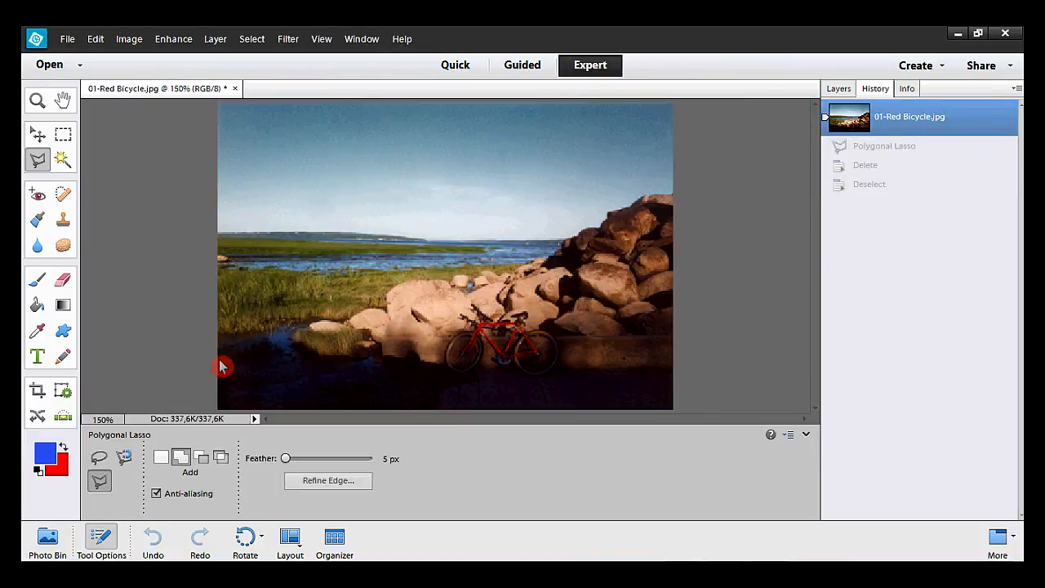
- Draw a curved freehand Lasso selection with 0 px feather from the sky around the bicycle, and clear it to the red background colour
{"action": "left_click", "coordinate": [99, 458]}
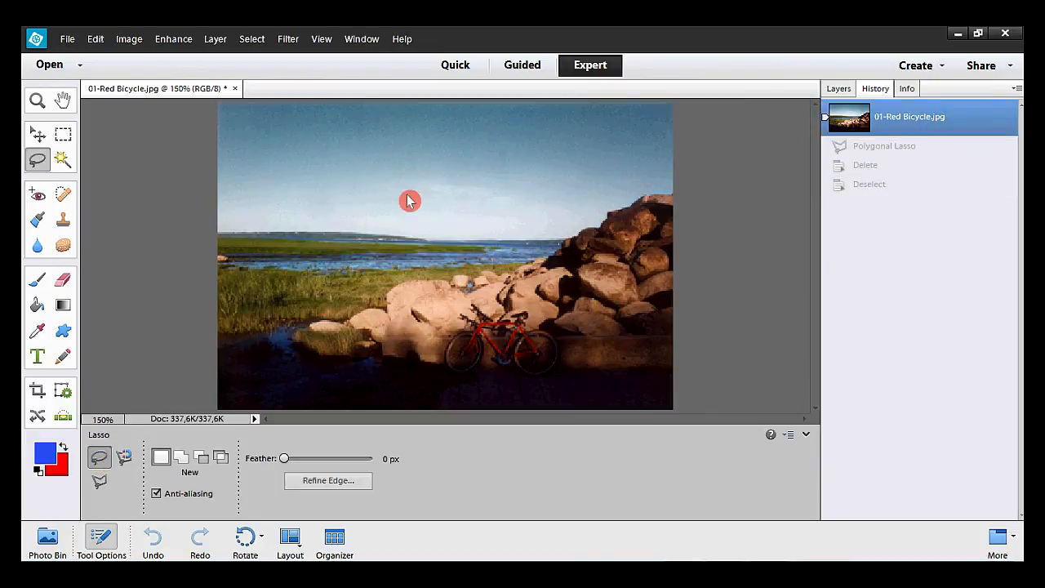
{"action": "mouse_move", "coordinate": [409, 187]}
{"action": "left_mouse_down"}
{"action": "mouse_move", "coordinate": [370, 206]}
{"action": "mouse_move", "coordinate": [319, 321]}
{"action": "mouse_move", "coordinate": [343, 349]}
{"action": "mouse_move", "coordinate": [443, 381]}
{"action": "mouse_move", "coordinate": [556, 393]}
{"action": "mouse_move", "coordinate": [605, 340]}
{"action": "mouse_move", "coordinate": [583, 294]}
{"action": "mouse_move", "coordinate": [417, 276]}
{"action": "mouse_move", "coordinate": [422, 242]}
{"action": "mouse_move", "coordinate": [466, 219]}
{"action": "mouse_move", "coordinate": [476, 173]}
{"action": "mouse_move", "coordinate": [423, 130]}
{"action": "mouse_move", "coordinate": [375, 145]}
{"action": "mouse_move", "coordinate": [376, 166]}
{"action": "mouse_move", "coordinate": [410, 191]}
{"action": "left_mouse_up"}
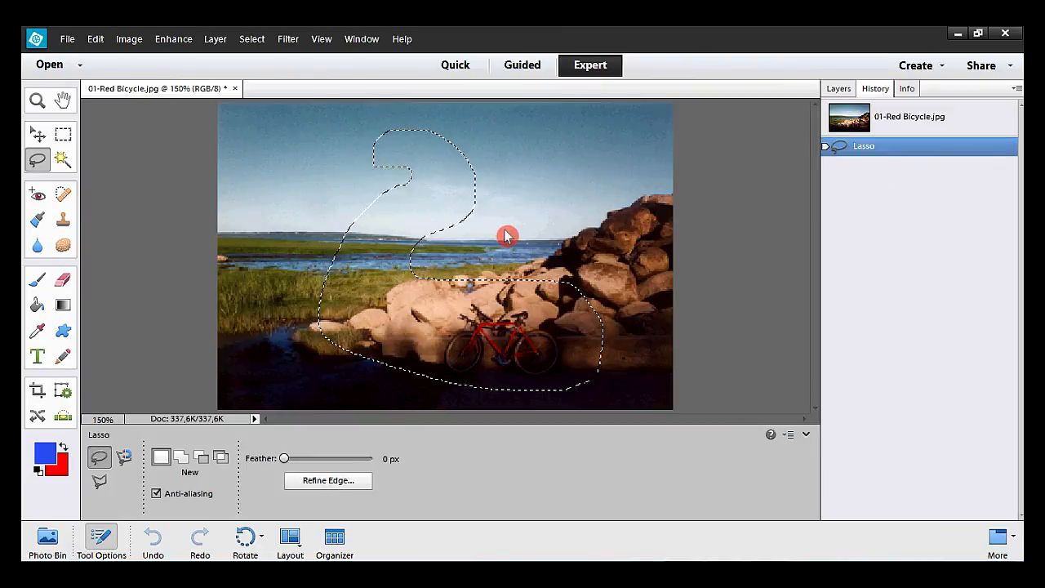
{"action": "key", "text": "Delete"}
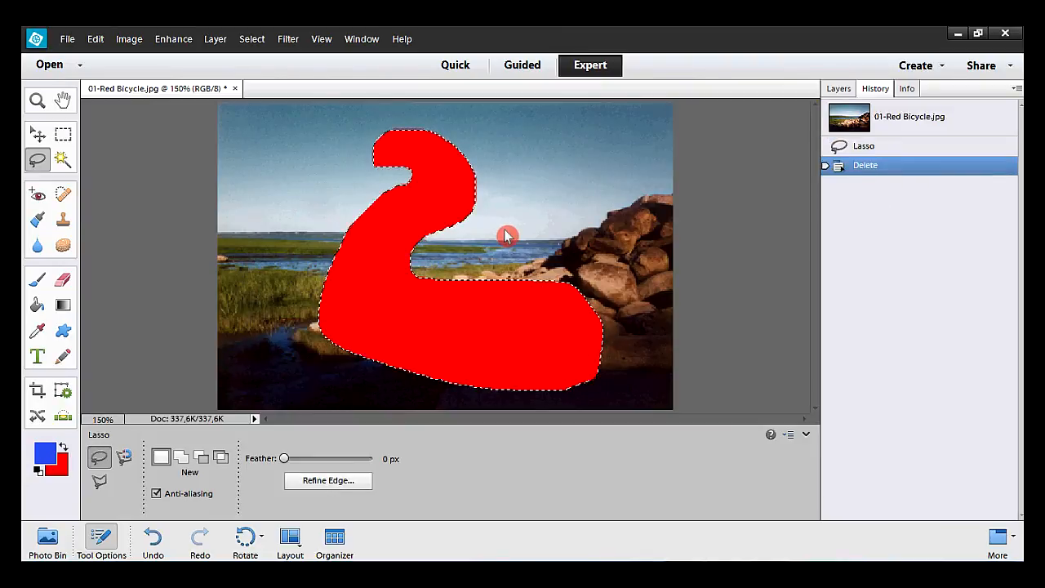
{"action": "key", "text": "ctrl+d"}
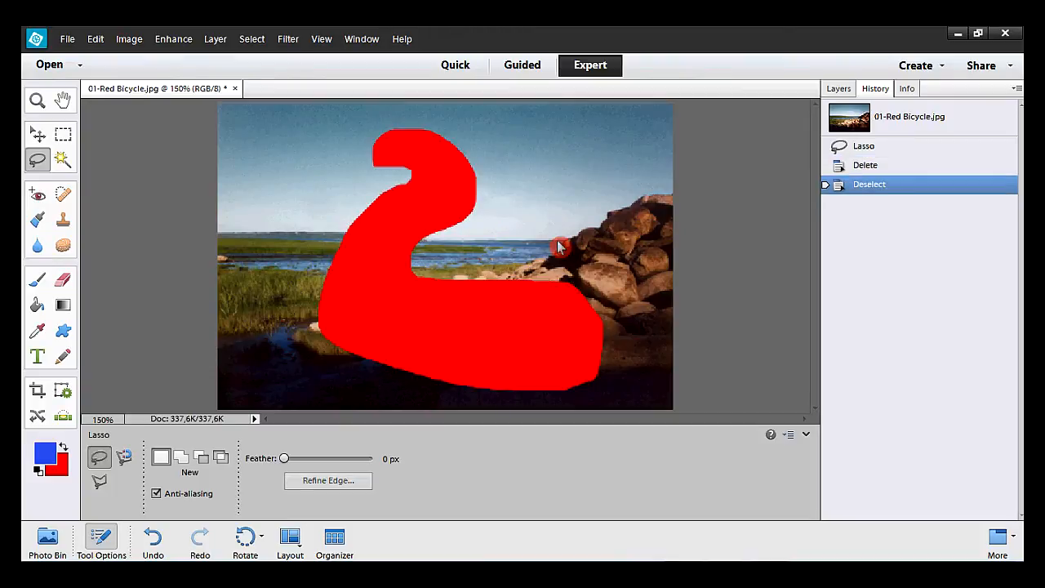
- Restore the photo to its original state and set the freehand Lasso feather to 25 px
{"action": "left_click", "coordinate": [921, 125]}
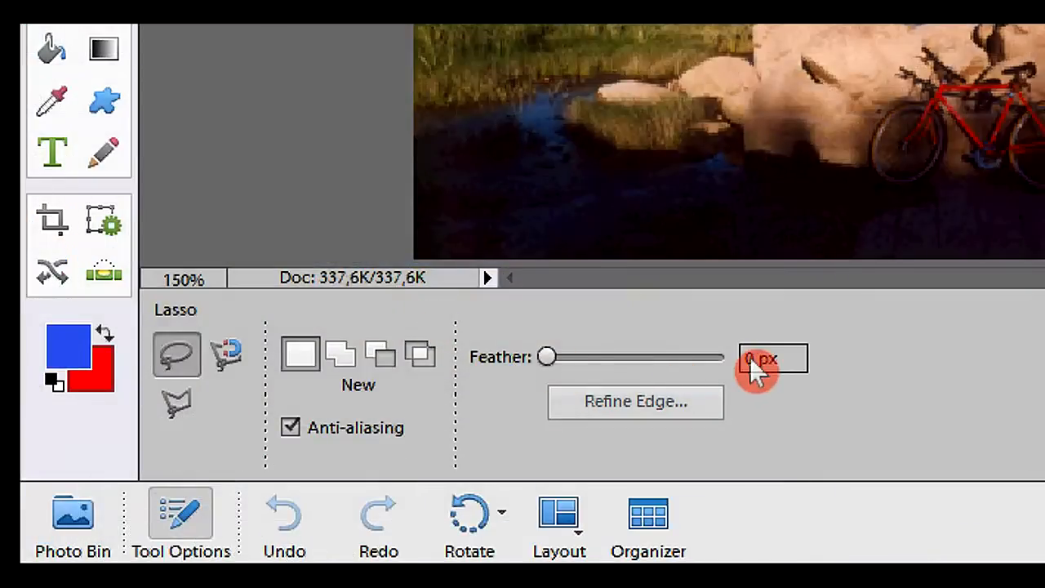
{"action": "left_click", "coordinate": [760, 356]}
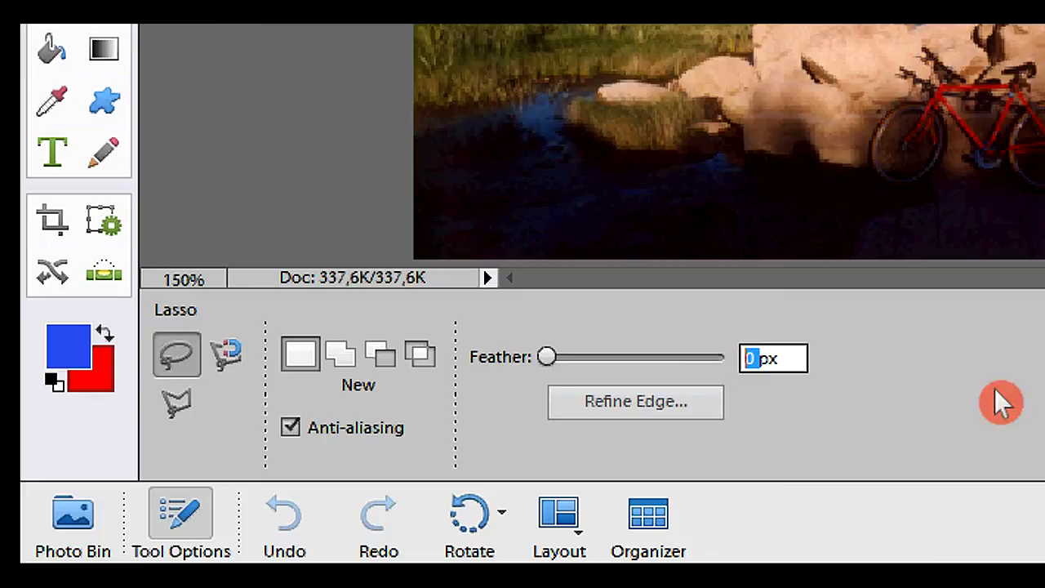
{"action": "type", "text": "25"}
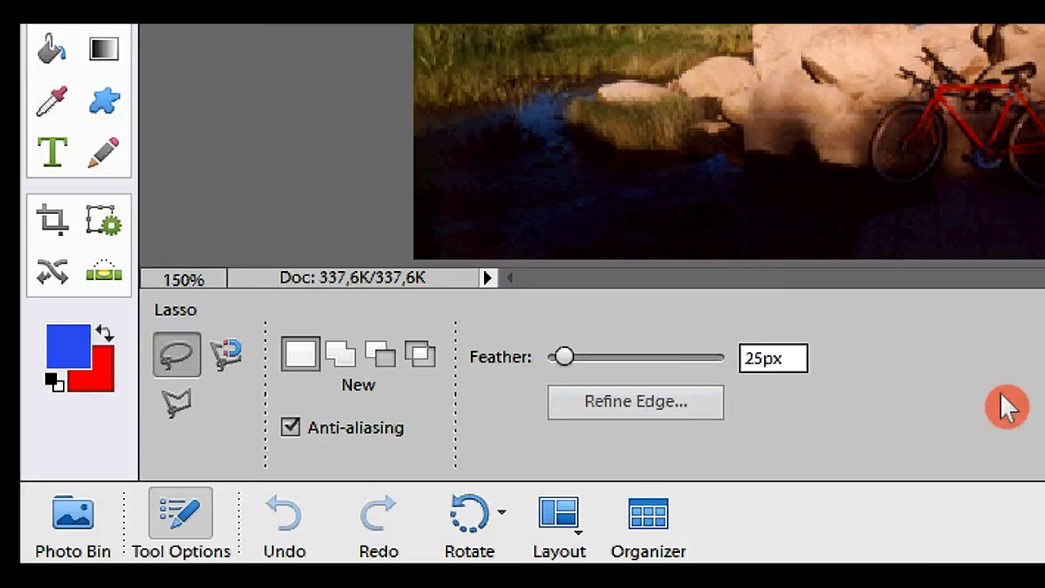
{"action": "key", "text": "Return"}
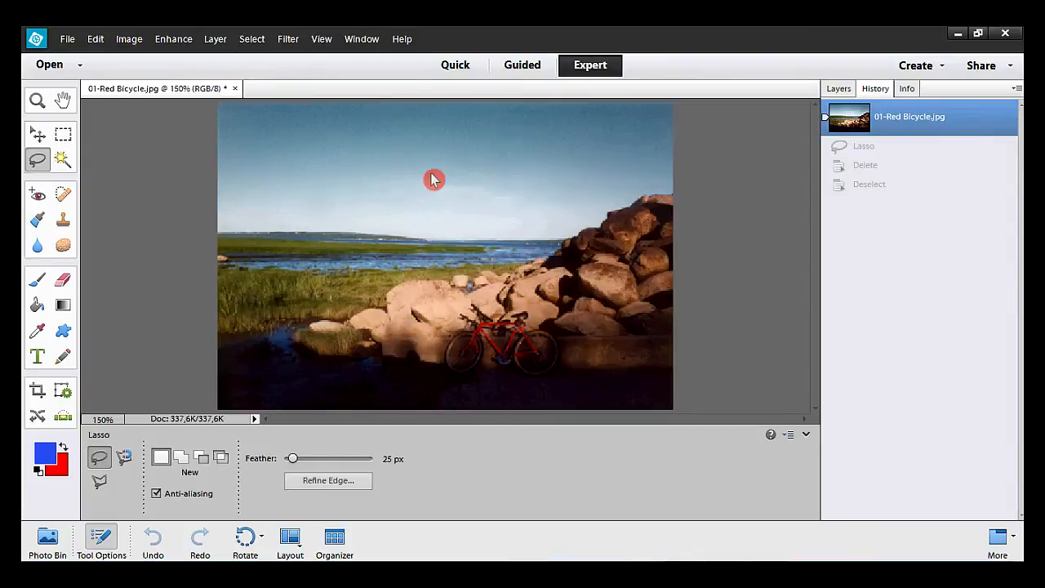
- Draw a rounded freehand selection over the horizon and rocks above the bicycle, and clear it to the red background colour
{"action": "mouse_move", "coordinate": [415, 174]}
{"action": "left_mouse_down"}
{"action": "mouse_move", "coordinate": [350, 219]}
{"action": "mouse_move", "coordinate": [344, 274]}
{"action": "mouse_move", "coordinate": [405, 315]}
{"action": "mouse_move", "coordinate": [474, 326]}
{"action": "mouse_move", "coordinate": [632, 317]}
{"action": "mouse_move", "coordinate": [679, 289]}
{"action": "mouse_move", "coordinate": [698, 258]}
{"action": "mouse_move", "coordinate": [671, 213]}
{"action": "mouse_move", "coordinate": [433, 175]}
{"action": "left_mouse_up"}
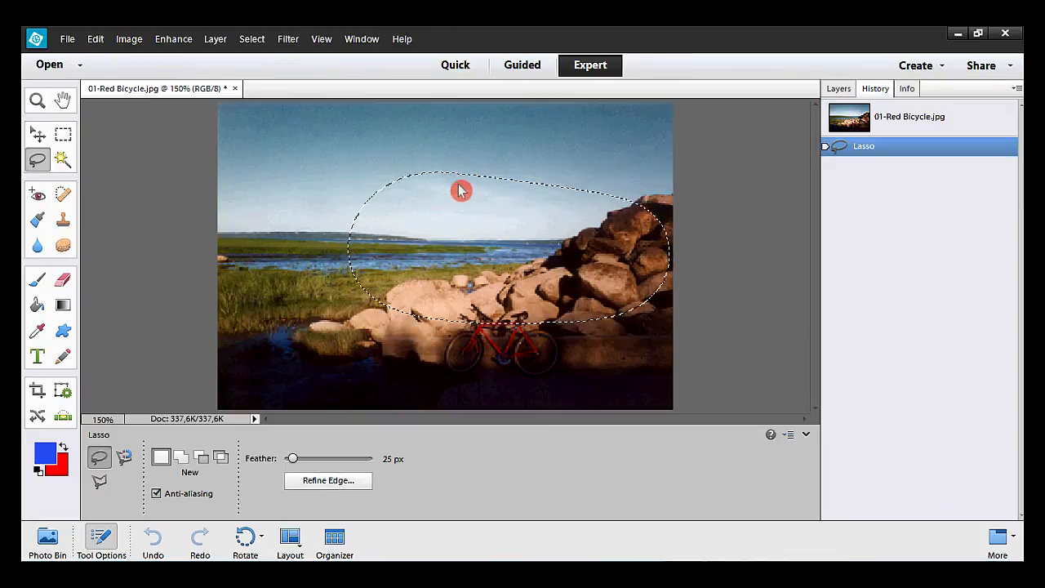
{"action": "key", "text": "Delete"}
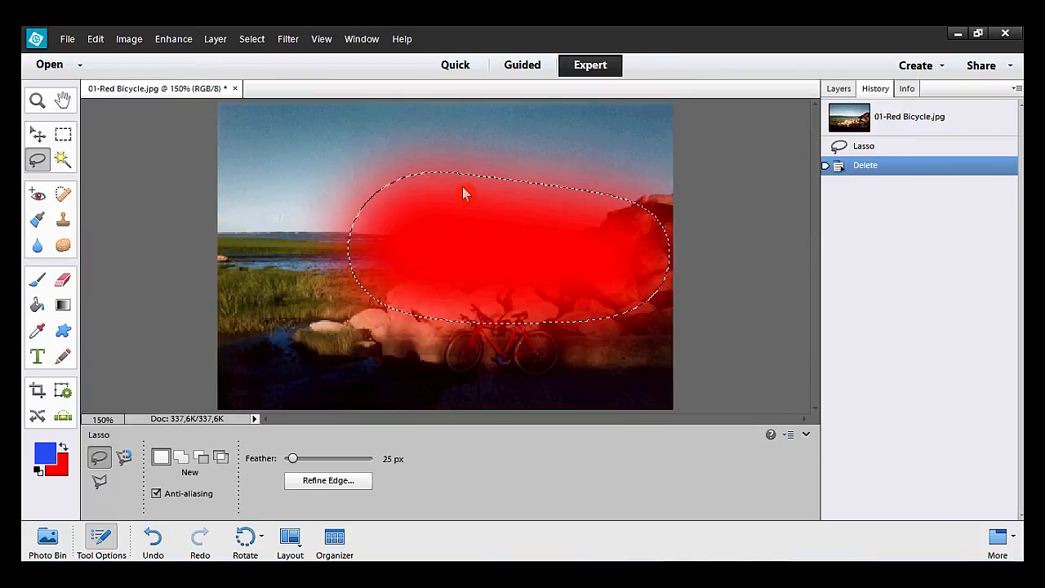
{"action": "key", "text": "ctrl+d"}
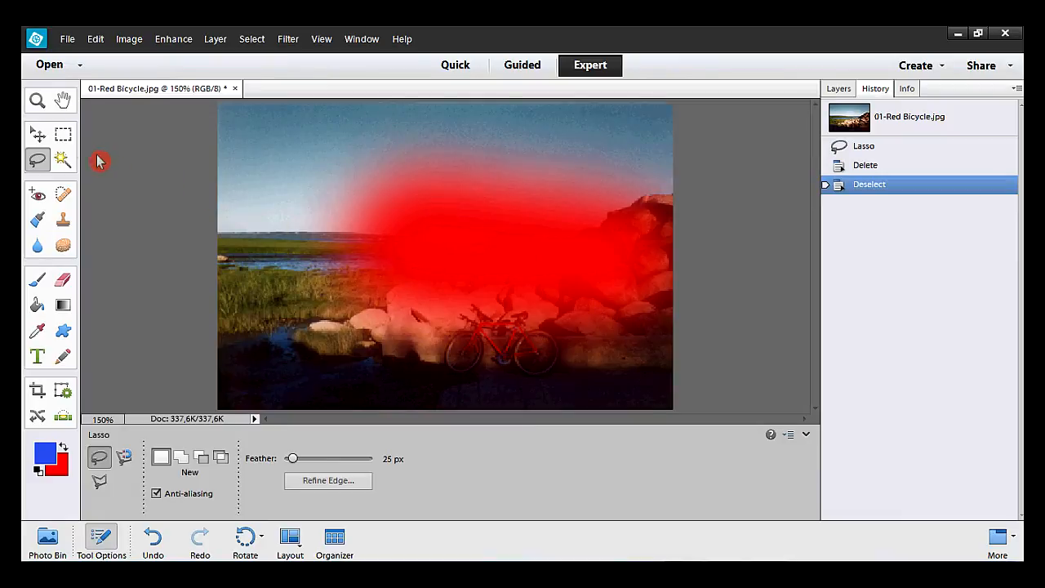
- Restore the original photo and set the Rectangular Marquee to Normal aspect with a 15 px feather
{"action": "left_click", "coordinate": [64, 136]}
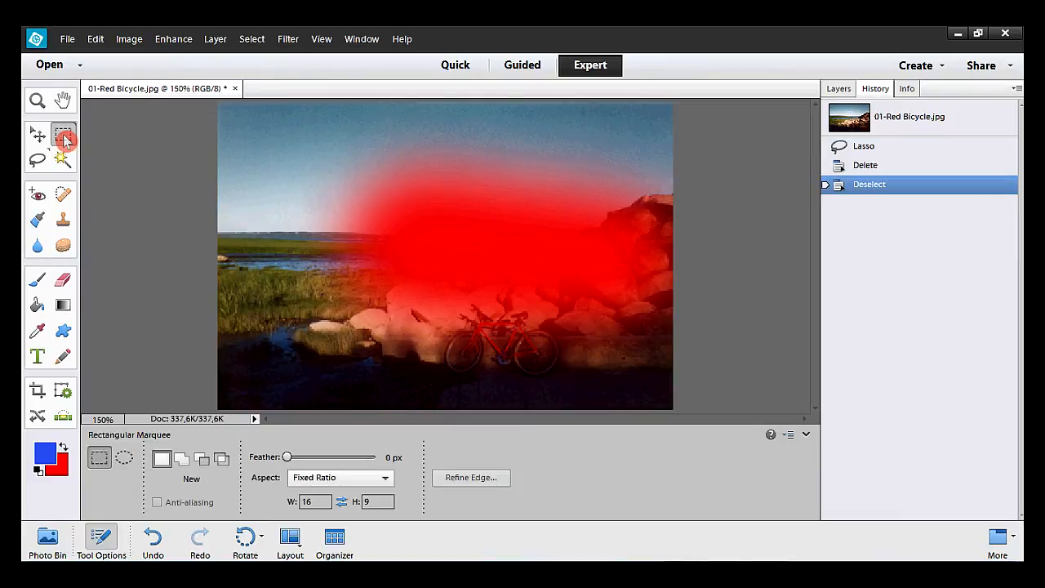
{"action": "left_click", "coordinate": [893, 127]}
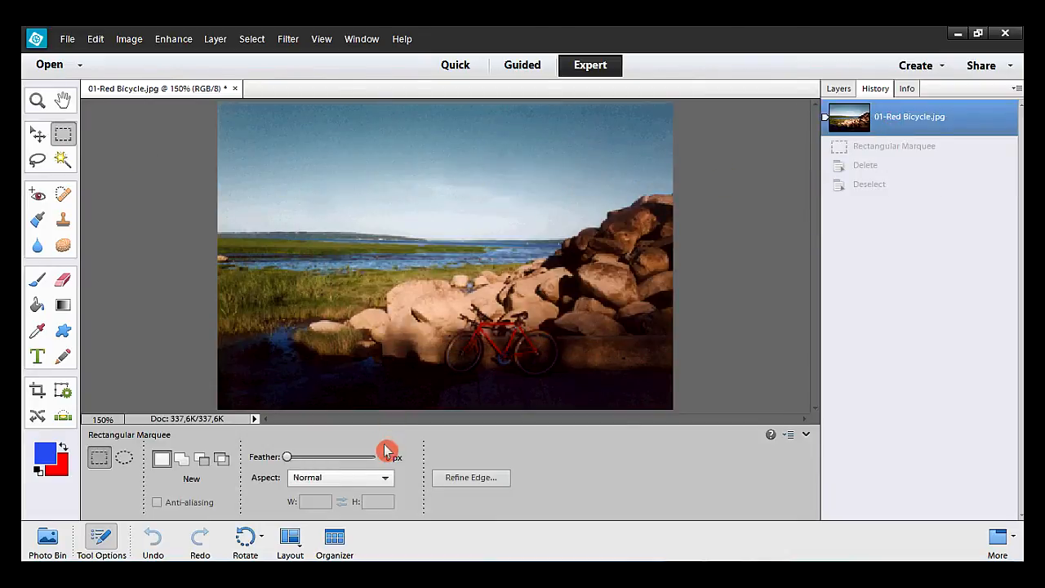
{"action": "left_click", "coordinate": [392, 459]}
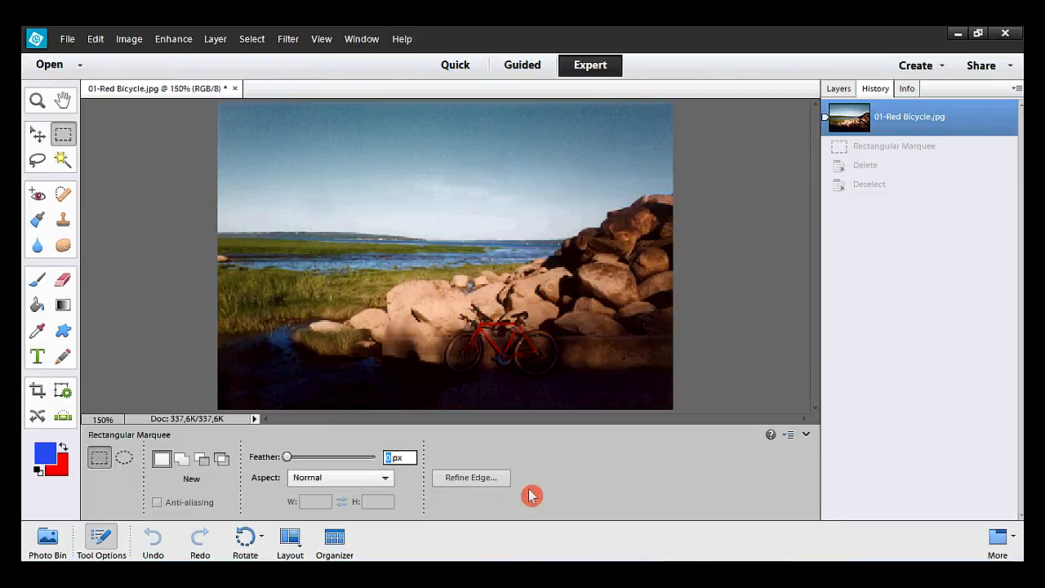
{"action": "key", "text": "Return"}
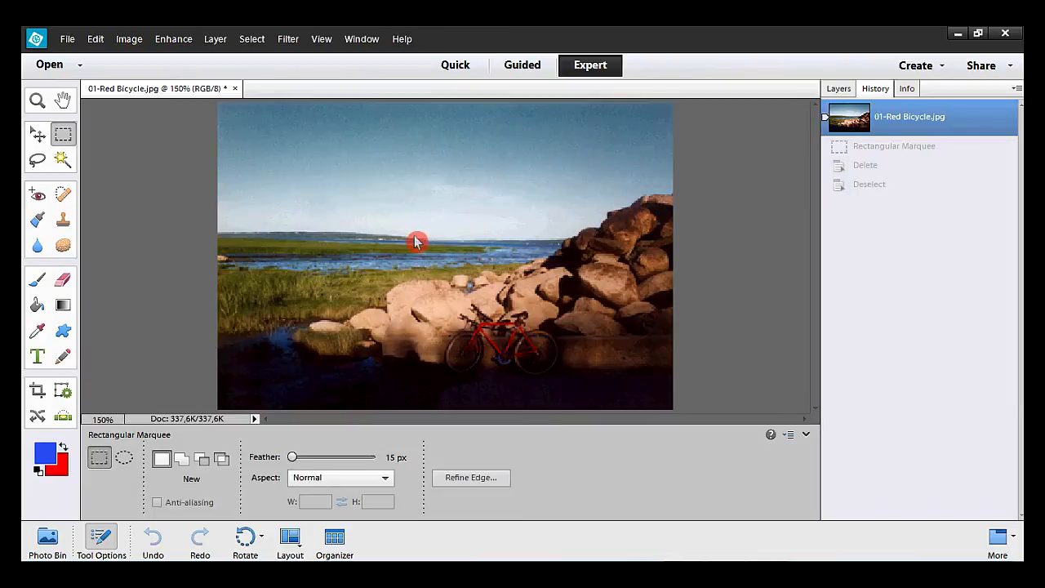
- Clear a rectangular selection with 15 px feather over the bicycle and rocks to the red background colour, and restore the original photo
{"action": "left_click_drag", "start_coordinate": [419, 245], "coordinate": [634, 365]}
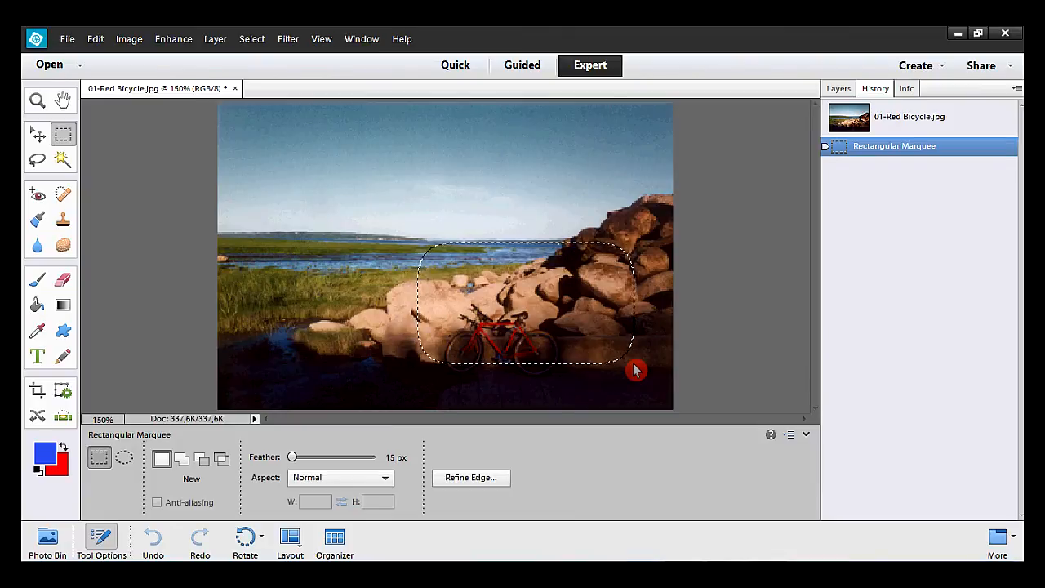
{"action": "key", "text": "Delete"}
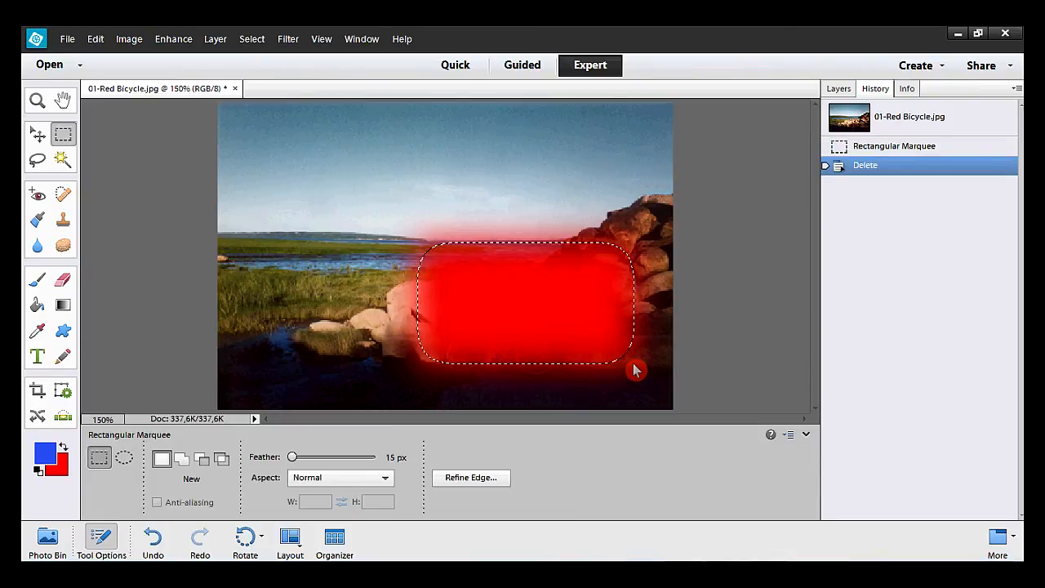
{"action": "key", "text": "ctrl+d"}
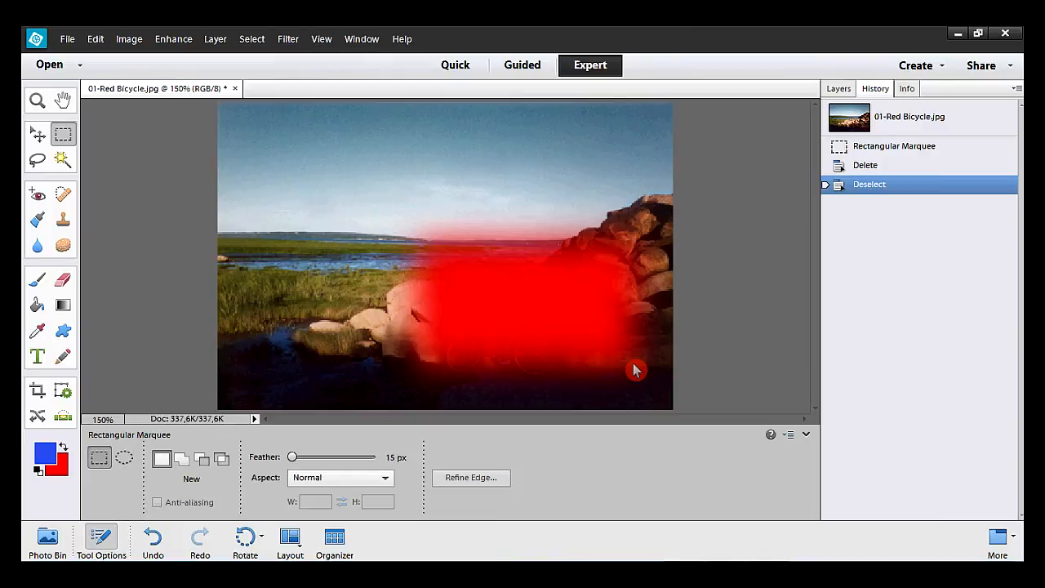
{"action": "left_click", "coordinate": [905, 122]}
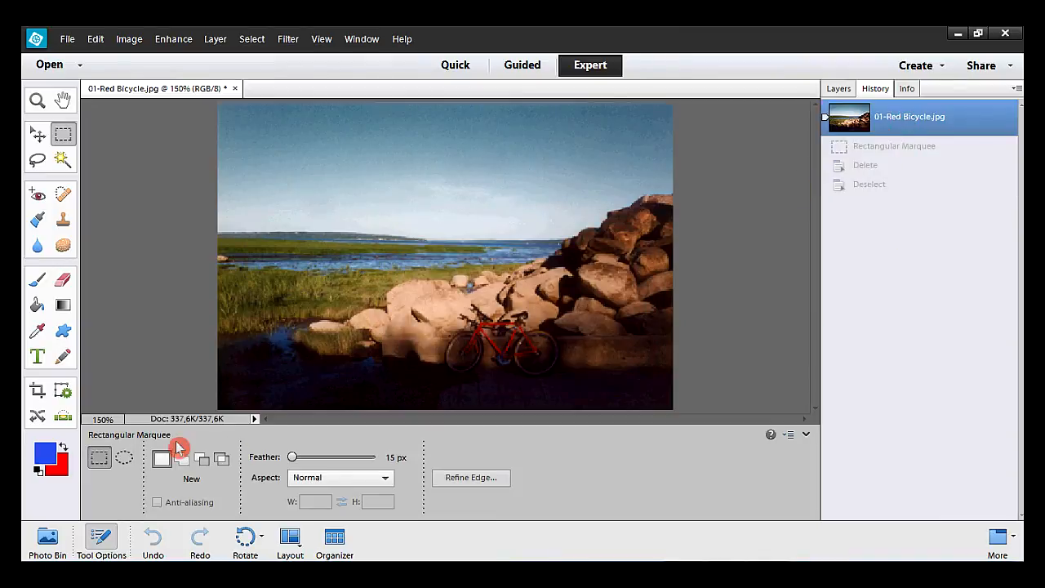
- Clear an Elliptical Marquee selection with 7 px feather around the bicycle to the red background colour, and restore the original photo
{"action": "left_click", "coordinate": [125, 461]}
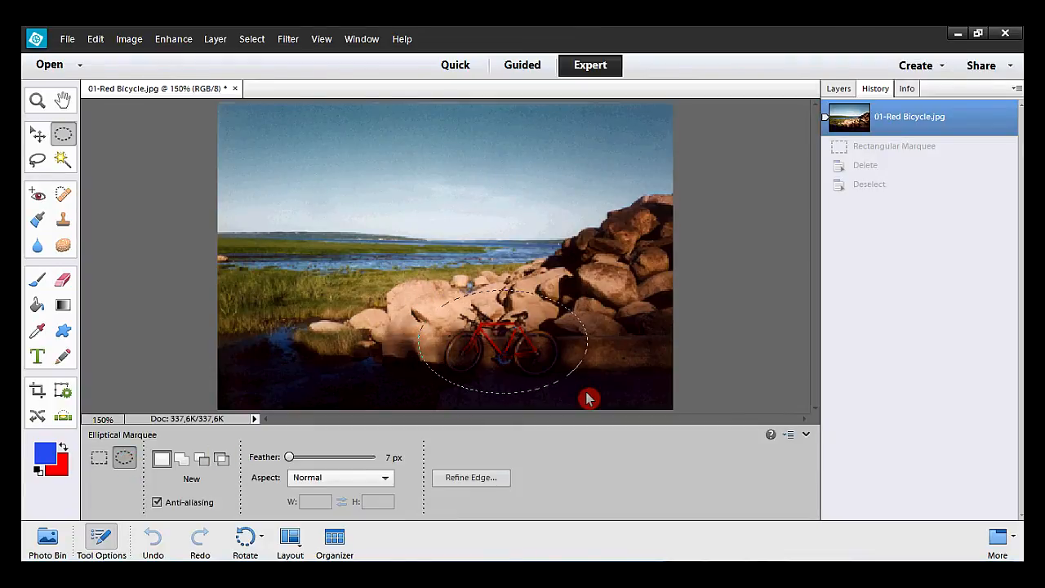
{"action": "left_click_drag", "start_coordinate": [588, 399], "coordinate": [589, 399]}
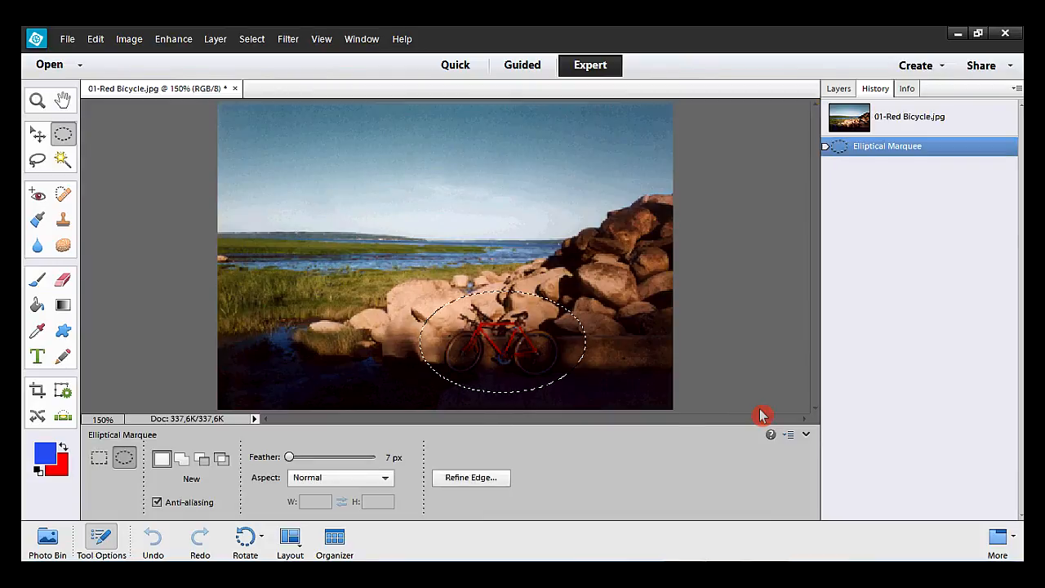
{"action": "key", "text": "Delete"}
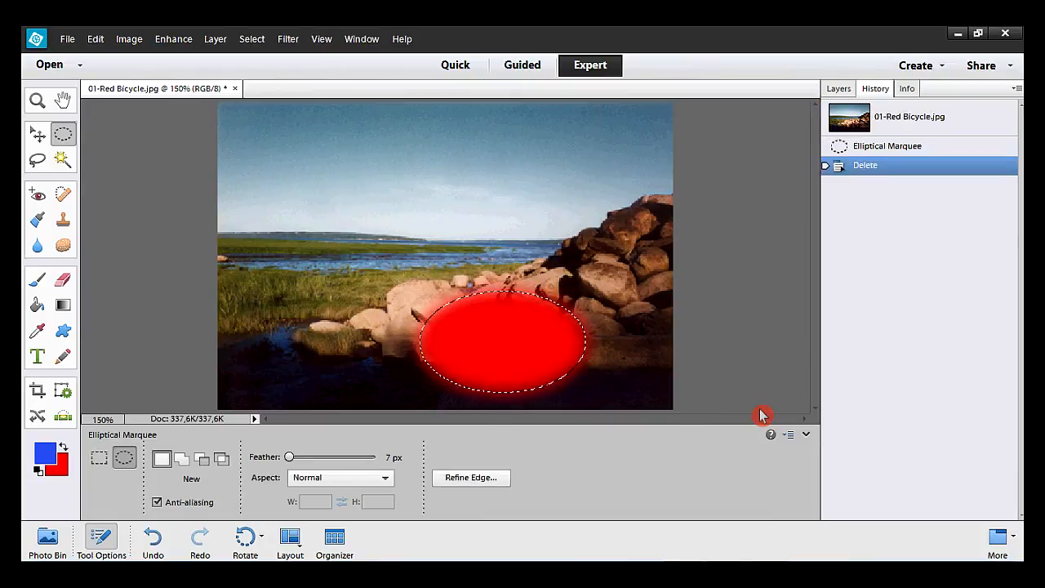
{"action": "key", "text": "ctrl+d"}
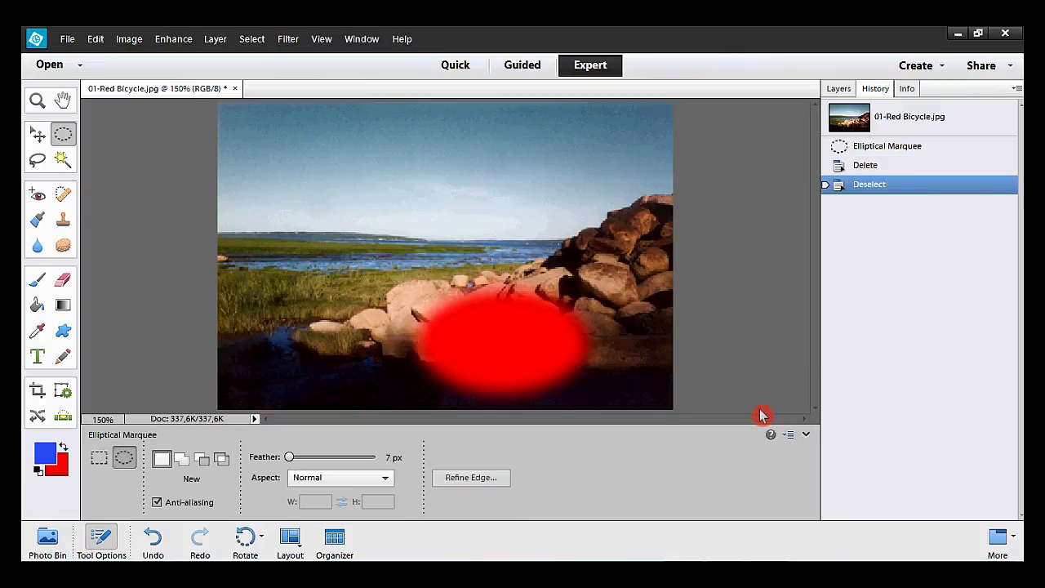
{"action": "left_click", "coordinate": [932, 129]}
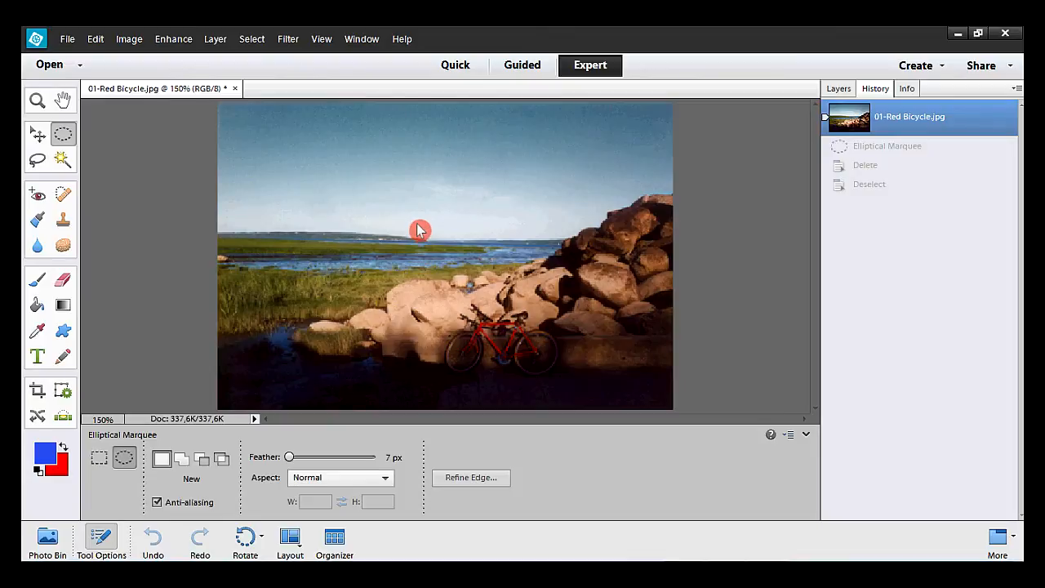
- Clear a circular selection, moved down around the bicycle, to the red background colour and restore the original photo
{"action": "left_click_drag", "start_coordinate": [424, 232], "coordinate": [626, 414]}
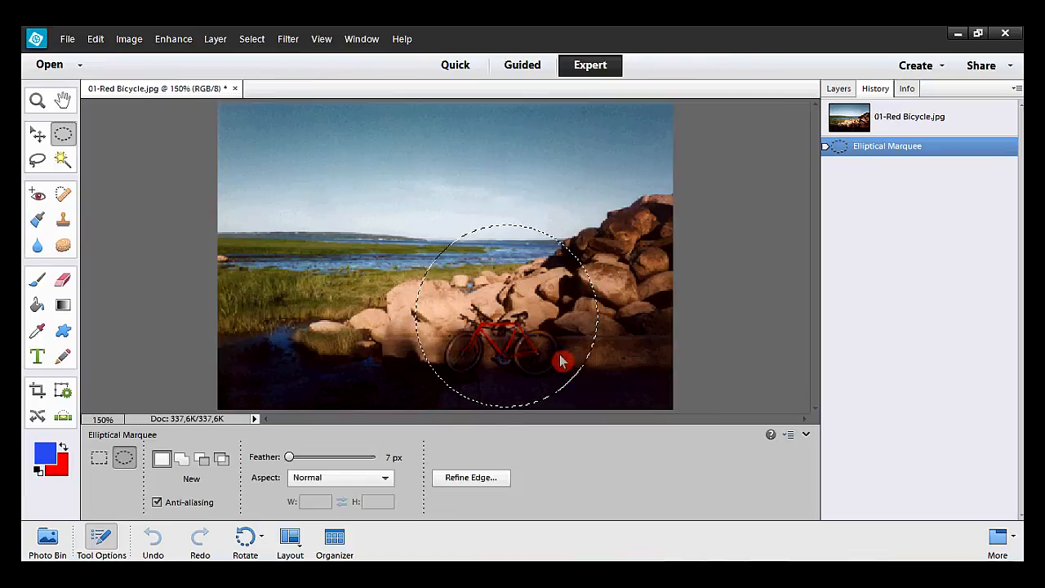
{"action": "left_click_drag", "start_coordinate": [522, 321], "coordinate": [522, 365]}
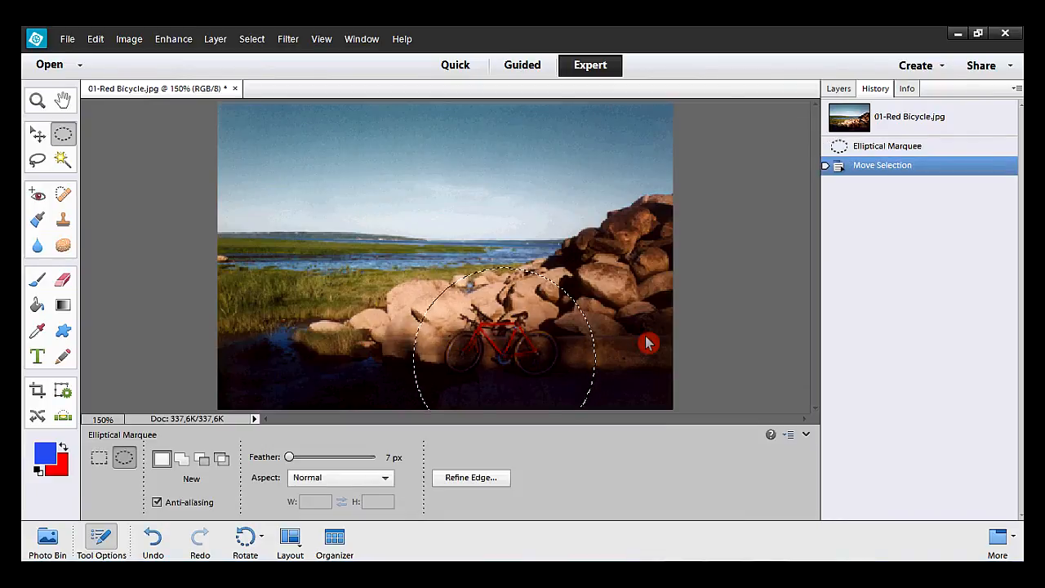
{"action": "key", "text": "Delete"}
{"action": "key", "text": "ctrl+d"}
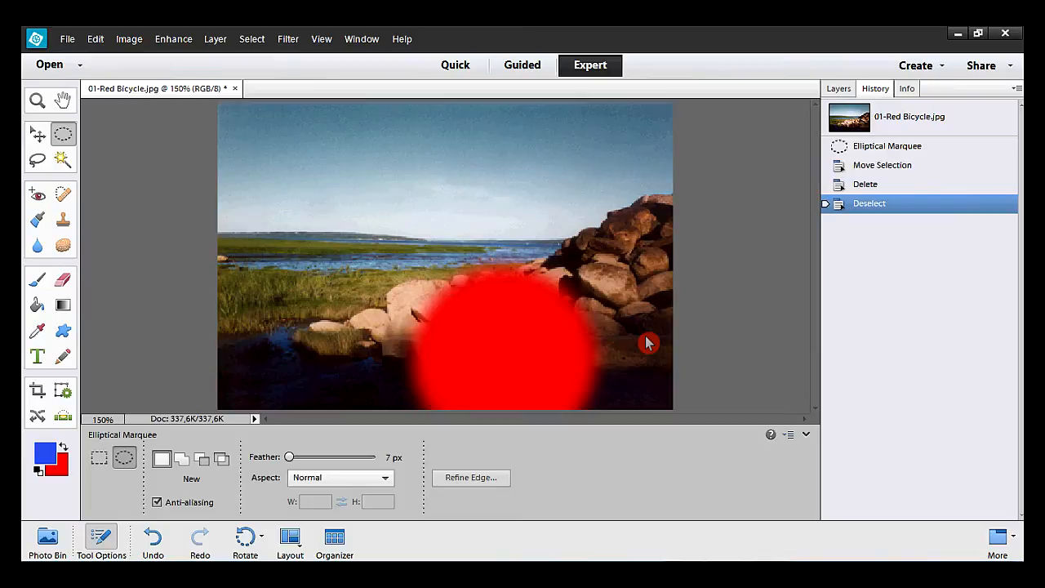
{"action": "left_click", "coordinate": [905, 122]}
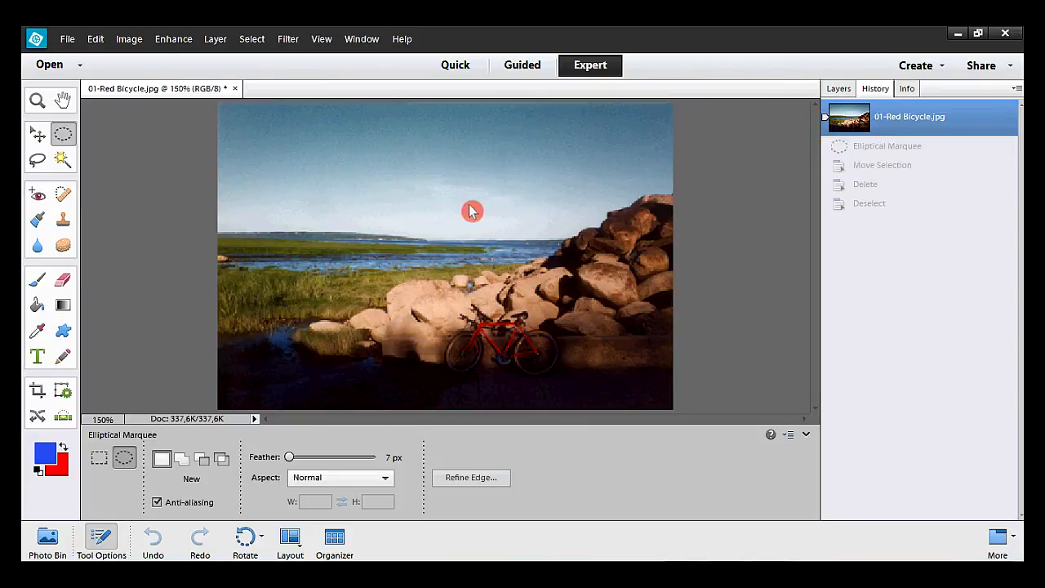
- Clear the whole sky to the red background colour using Magic Wand selections in Add mode at tolerance 30, and restore the original photo
{"action": "left_click", "coordinate": [63, 163]}
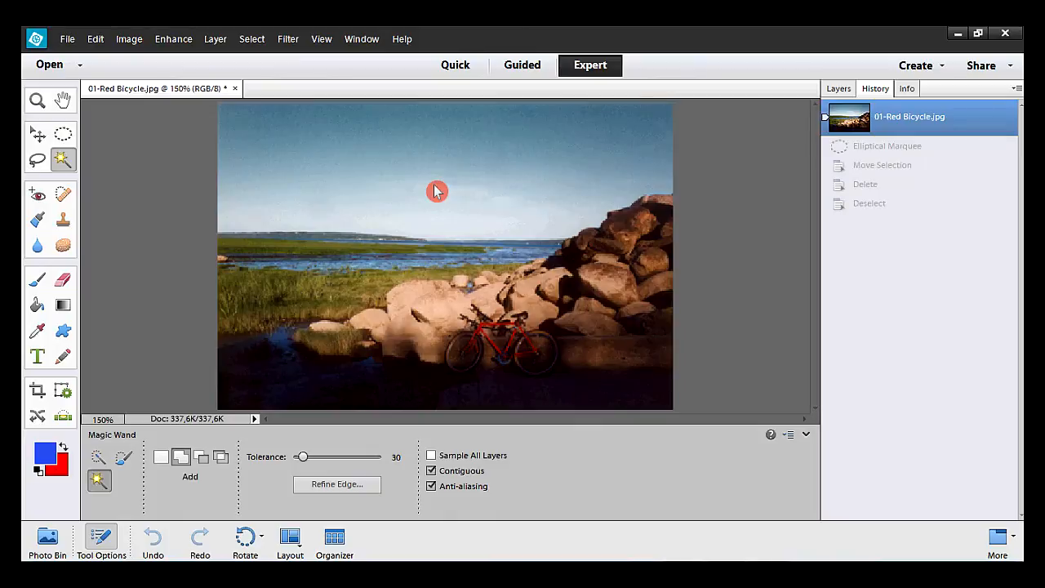
{"action": "left_click", "coordinate": [437, 191]}
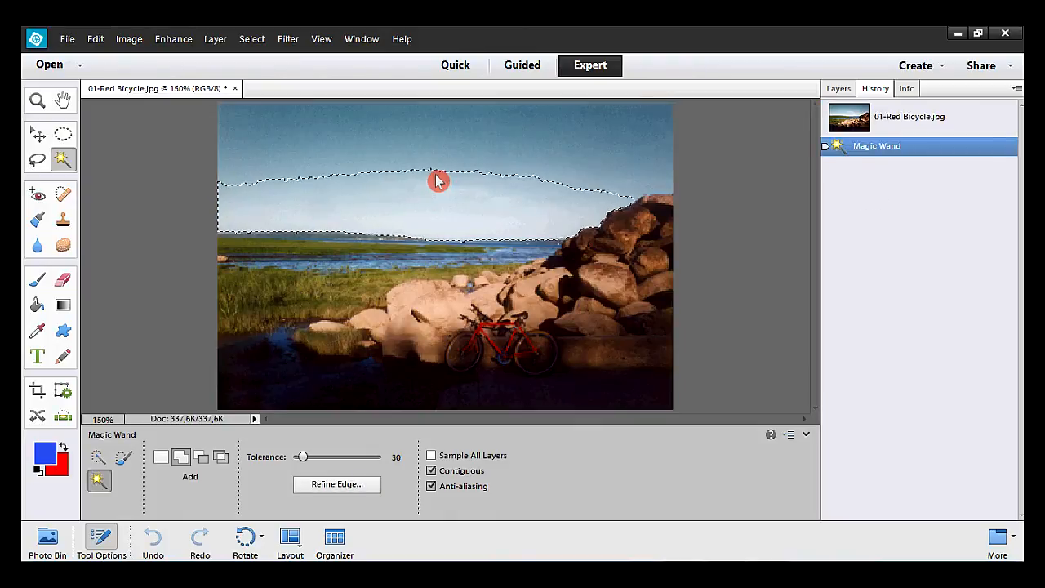
{"action": "left_click", "coordinate": [446, 165]}
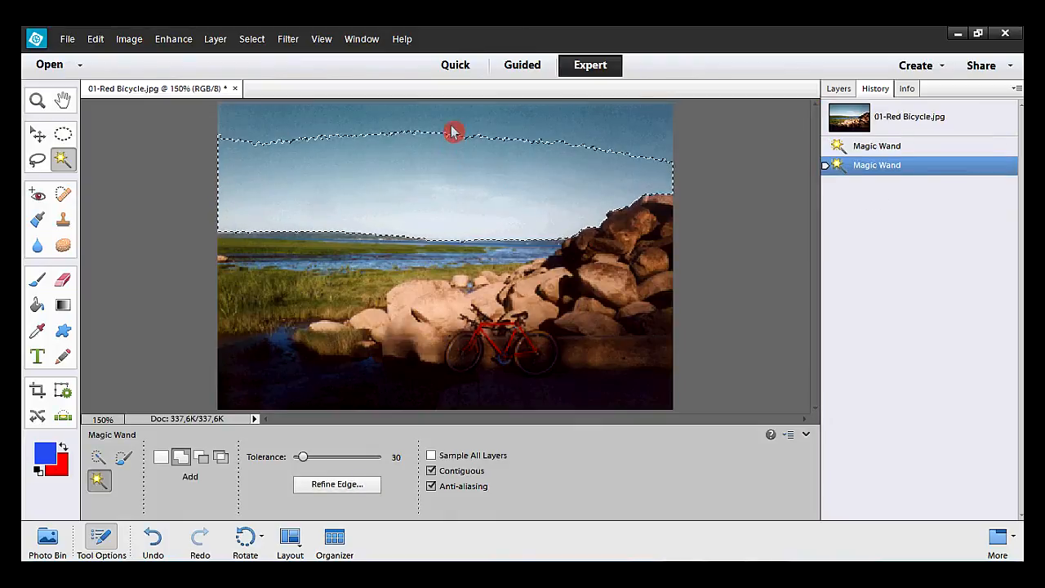
{"action": "left_click", "coordinate": [454, 130]}
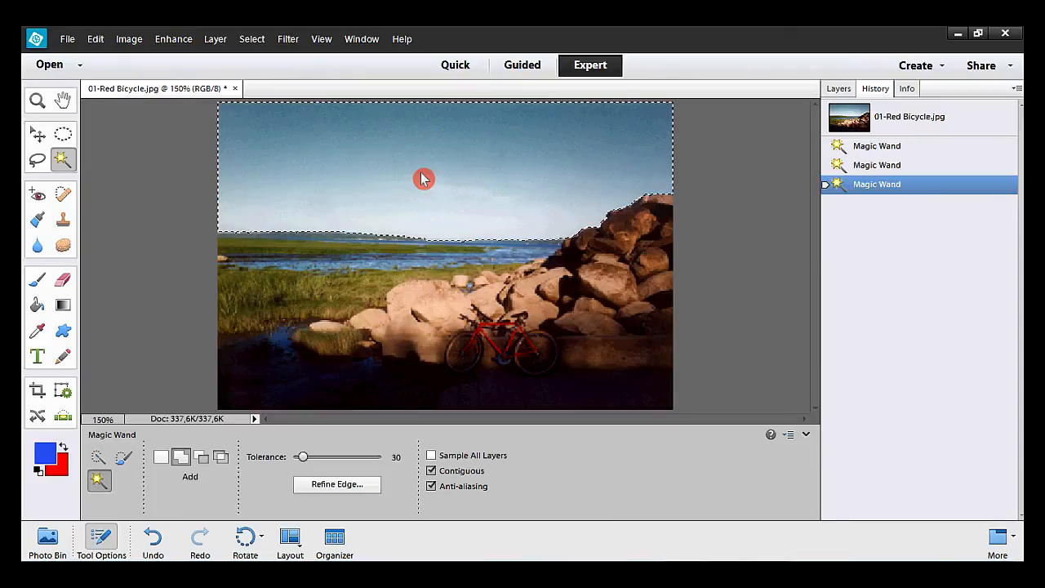
{"action": "key", "text": "Delete"}
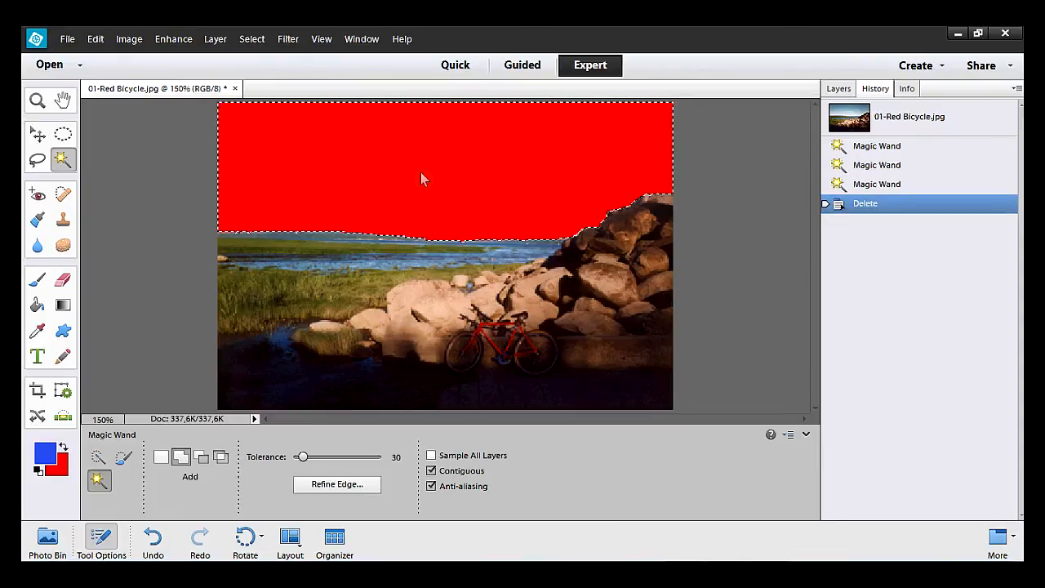
{"action": "key", "text": "ctrl+d"}
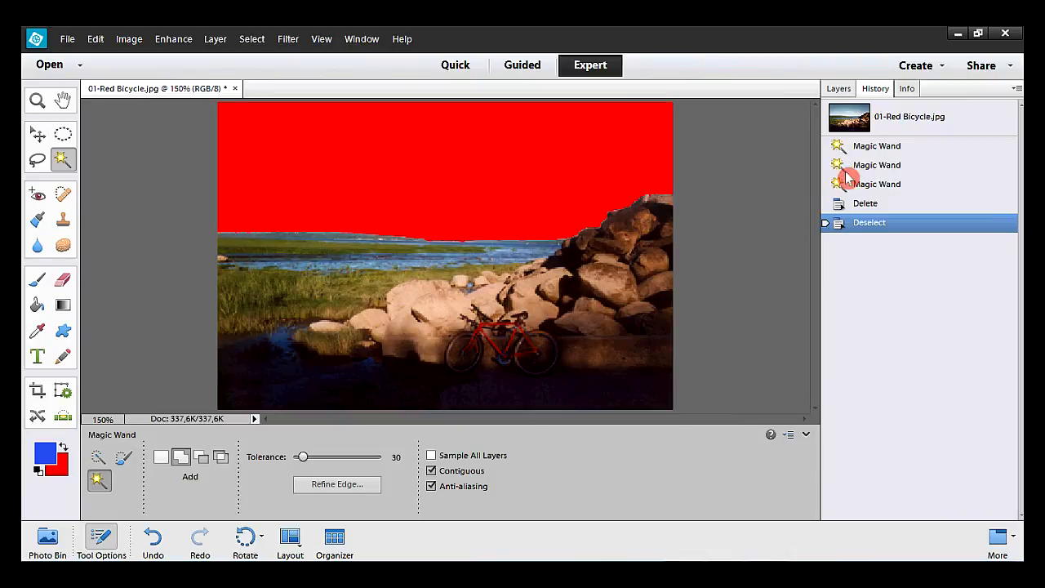
{"action": "left_click", "coordinate": [898, 121]}
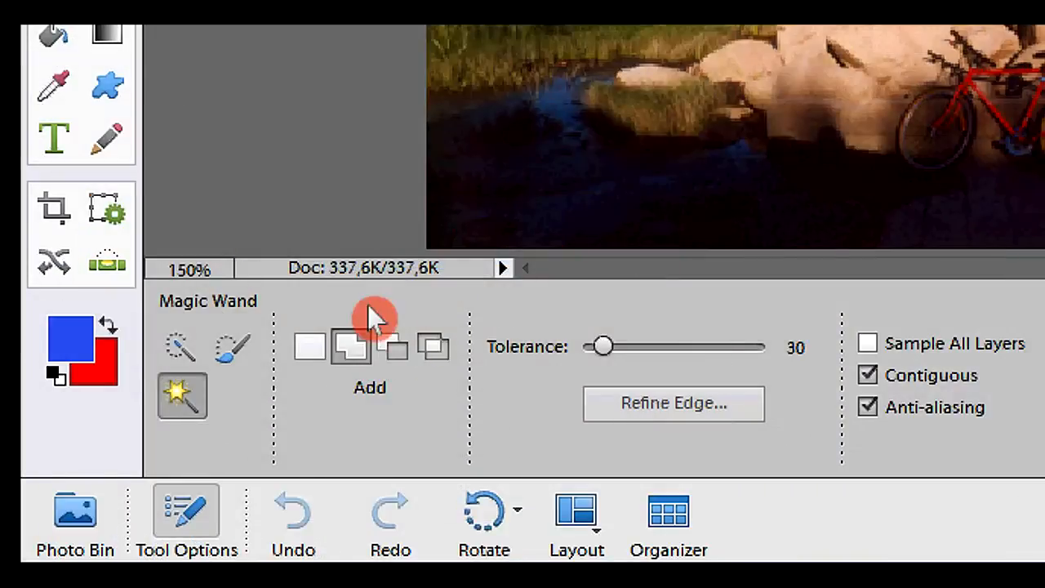
- Set the Magic Wand to New selection mode and select three bands of the sky one after another, from the horizon upward
{"action": "left_click", "coordinate": [312, 353]}
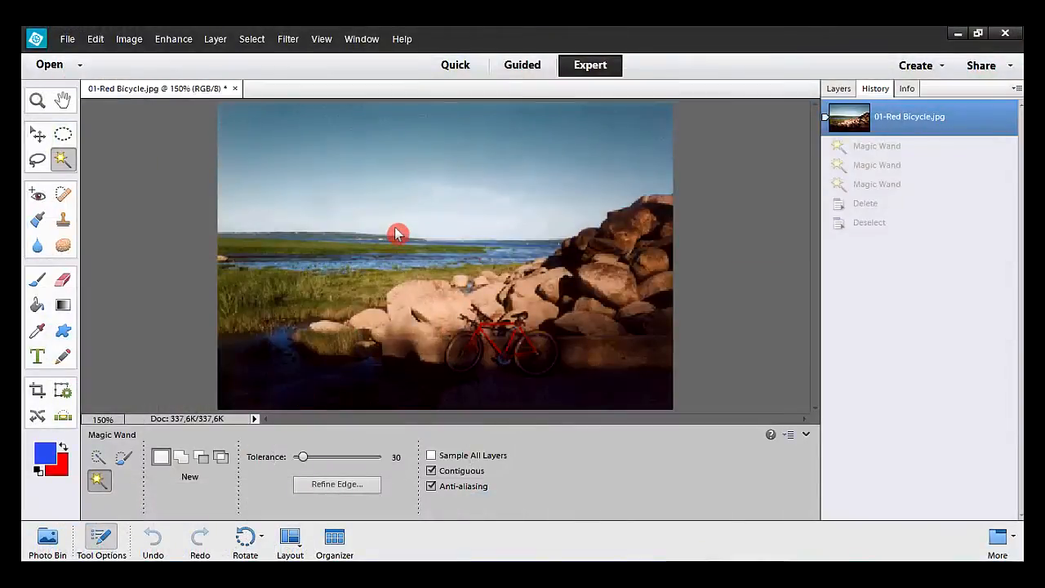
{"action": "left_click", "coordinate": [395, 235]}
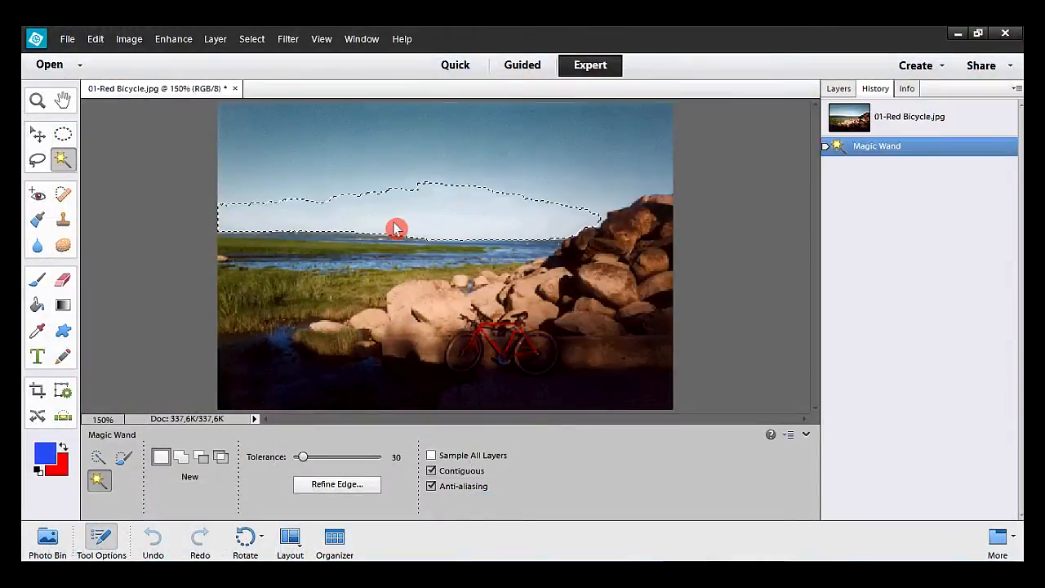
{"action": "left_click", "coordinate": [405, 168]}
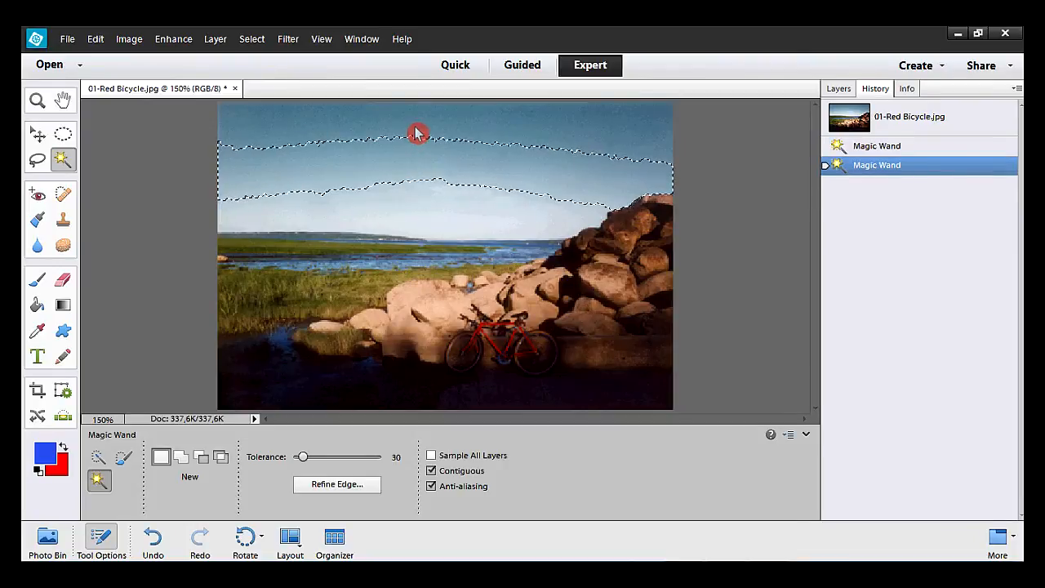
{"action": "left_click", "coordinate": [417, 133]}
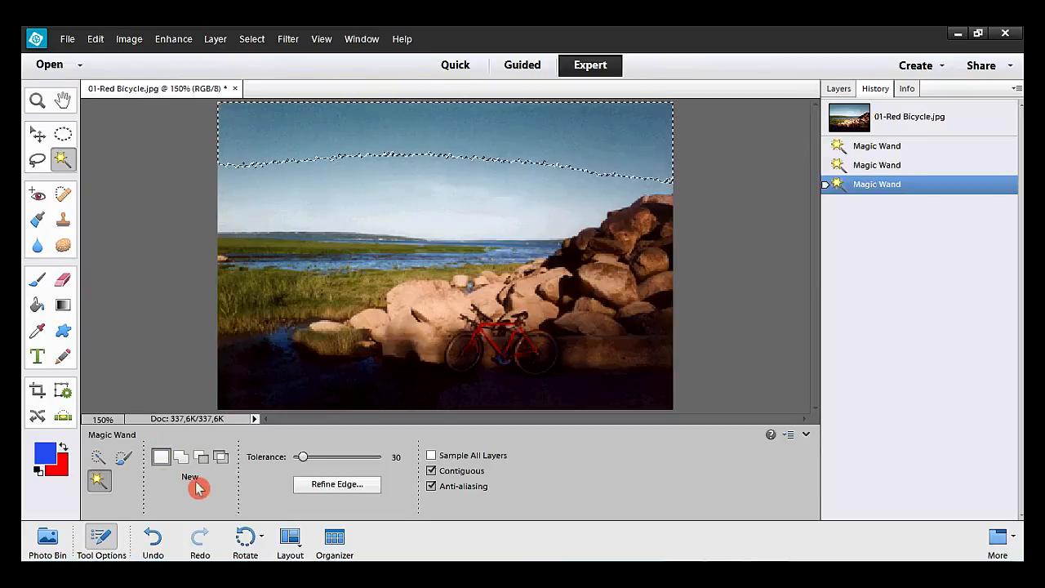
- Set the Magic Wand to Add mode and extend the selection from the upper sky down to the horizon
{"action": "left_click", "coordinate": [180, 455]}
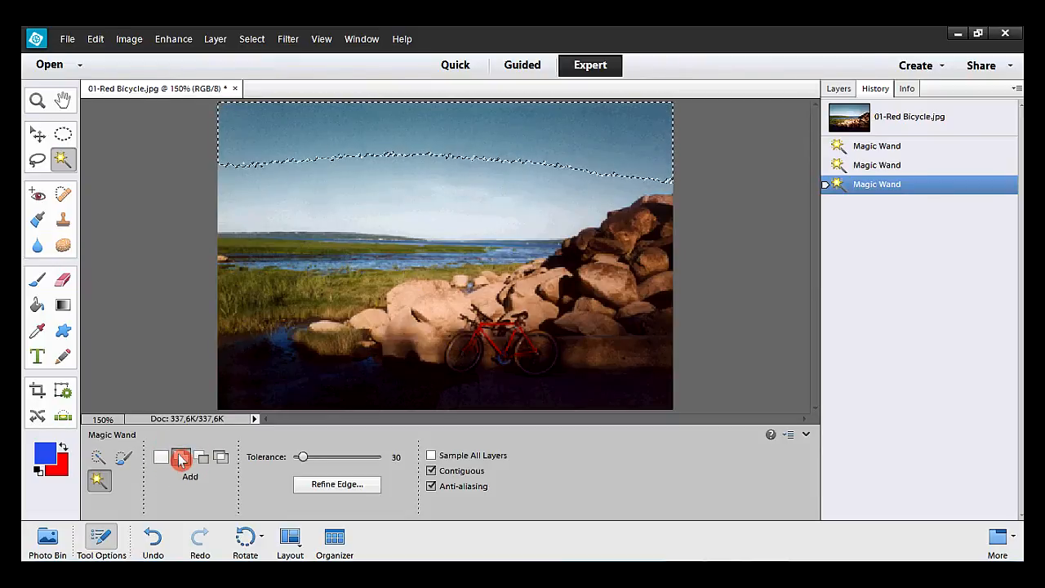
{"action": "left_click", "coordinate": [386, 190]}
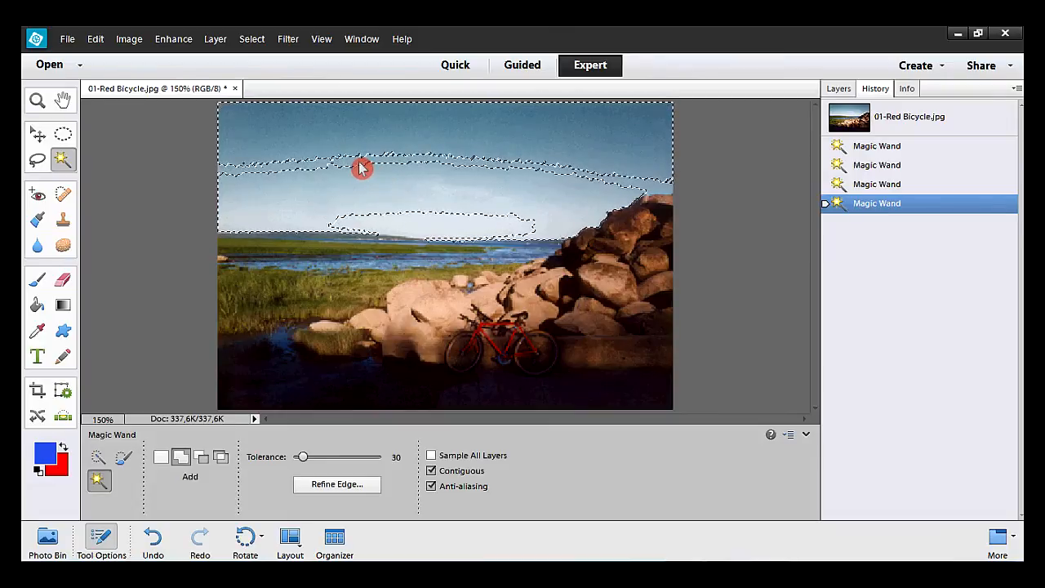
{"action": "left_click", "coordinate": [362, 167]}
{"action": "left_click", "coordinate": [401, 226]}
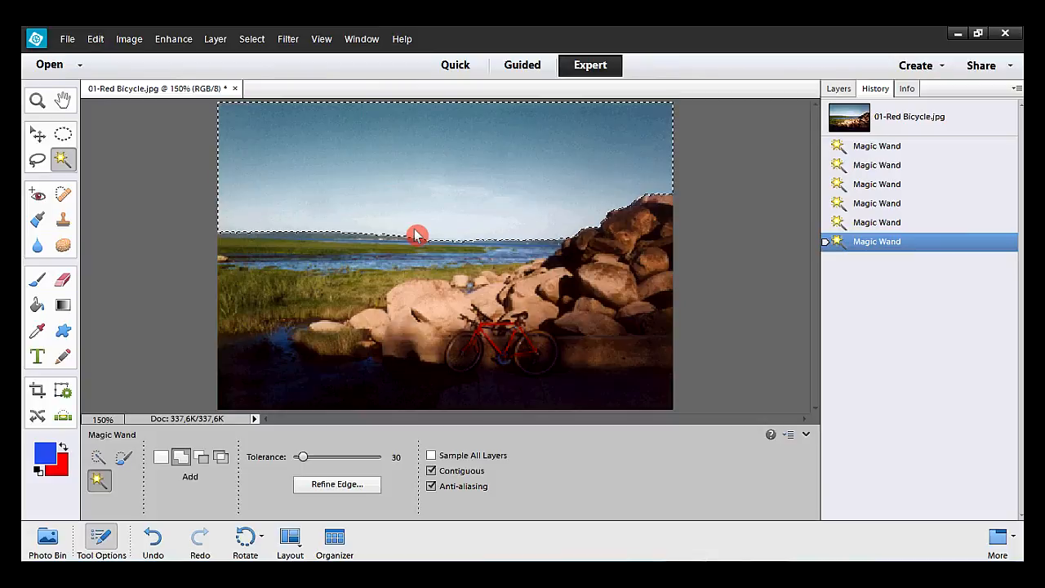
- Clear the selected sky to the red background colour, deselect it, and restore the original photo
{"action": "key", "text": "Delete"}
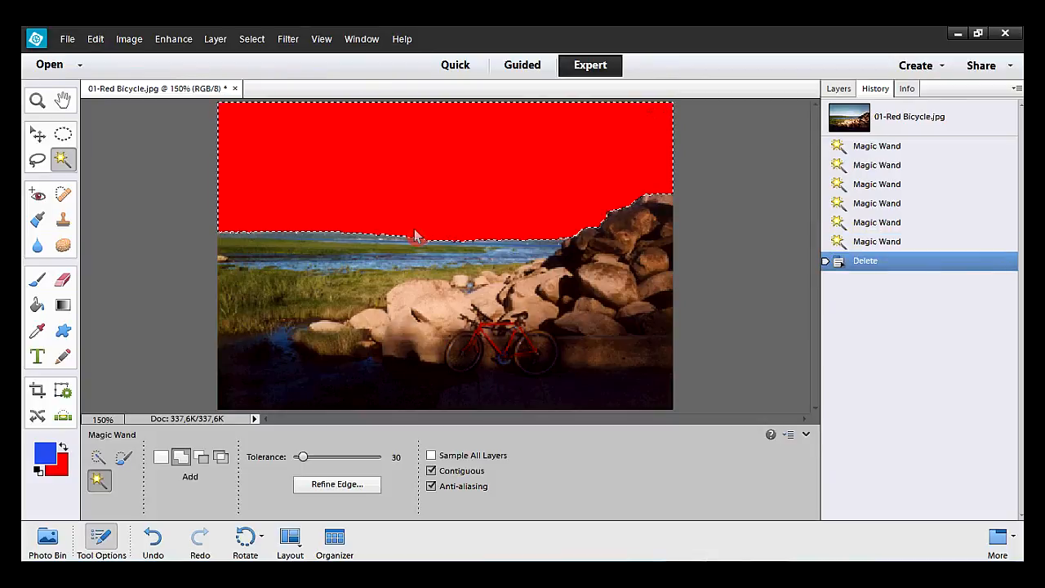
{"action": "key", "text": "ctrl+d"}
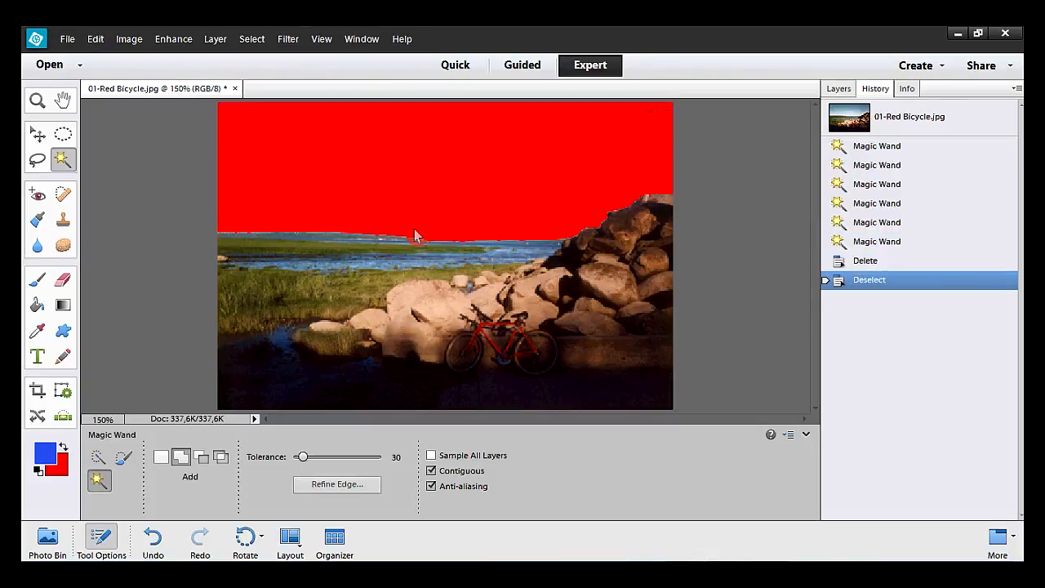
{"action": "left_click", "coordinate": [864, 126]}
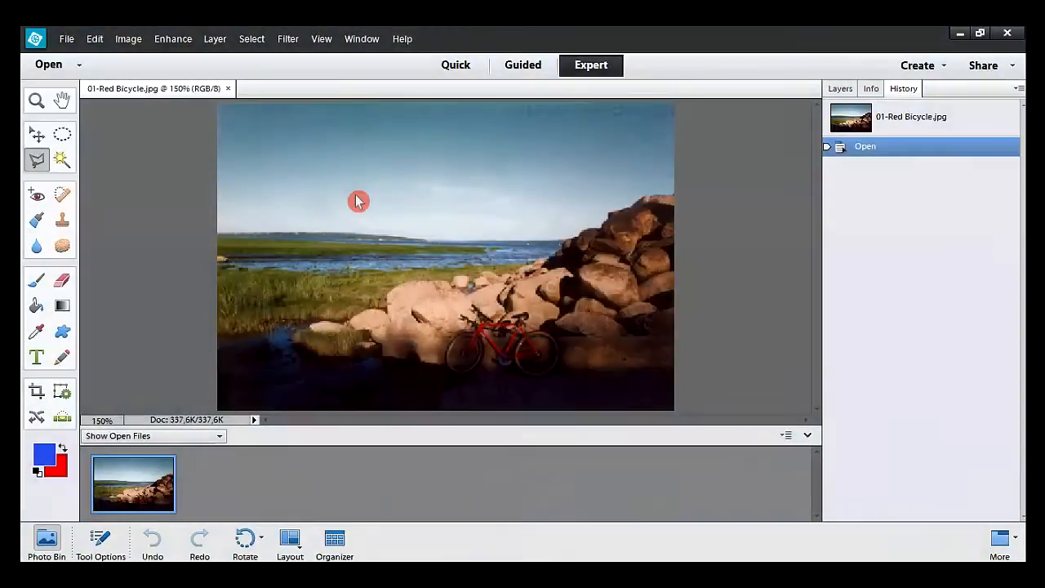
- Choose the Polygonal Lasso and set its feather to 3 px
{"action": "left_click", "coordinate": [38, 162]}
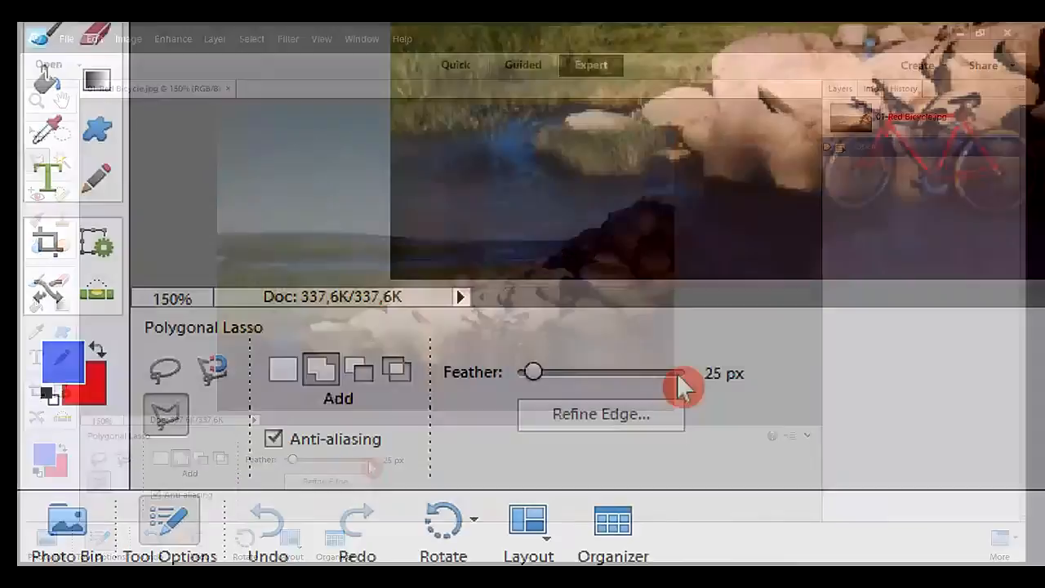
{"action": "left_click", "coordinate": [393, 461]}
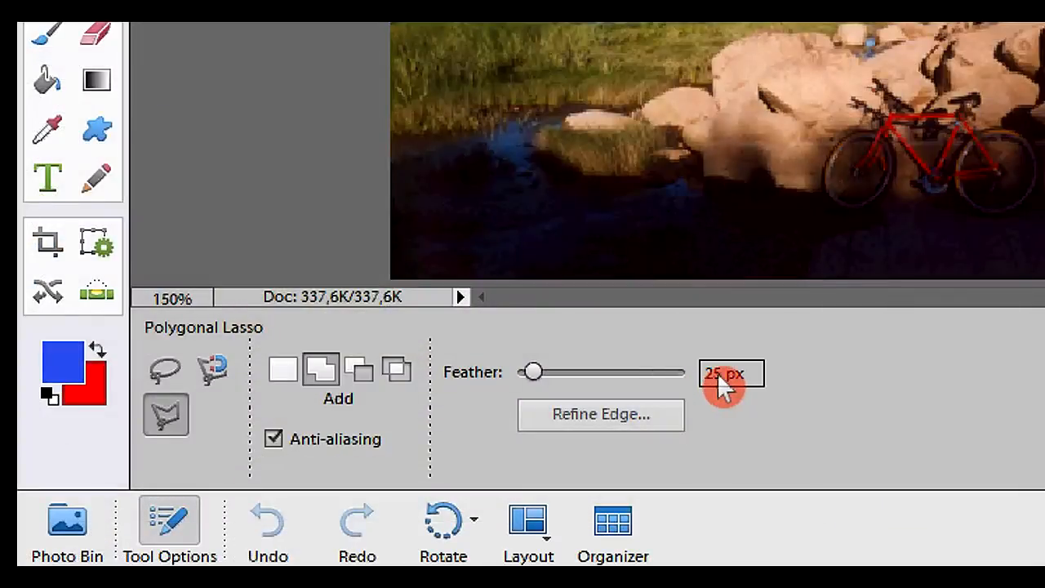
{"action": "double_click", "coordinate": [710, 376]}
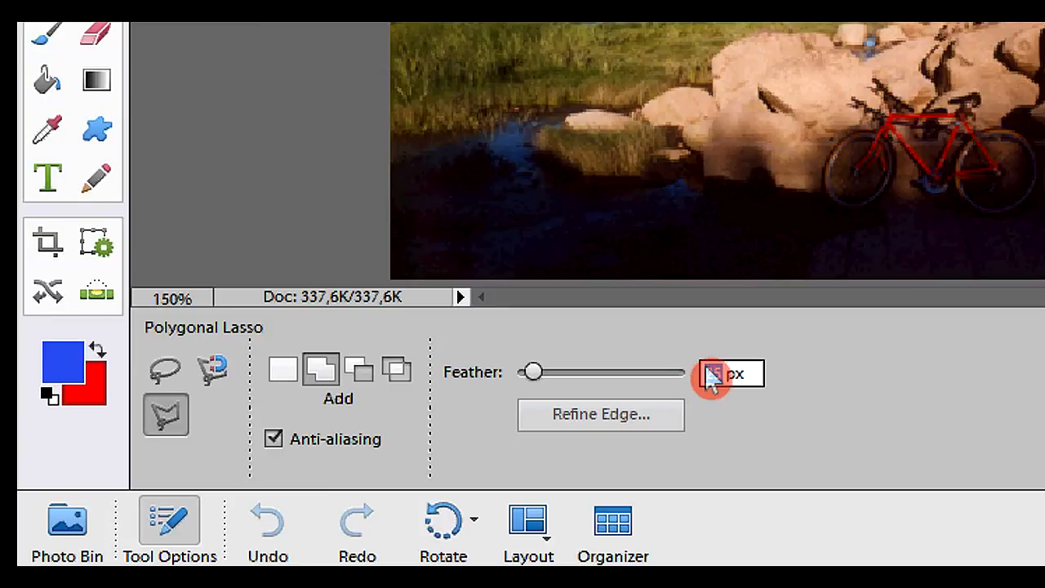
{"action": "type", "text": "0"}
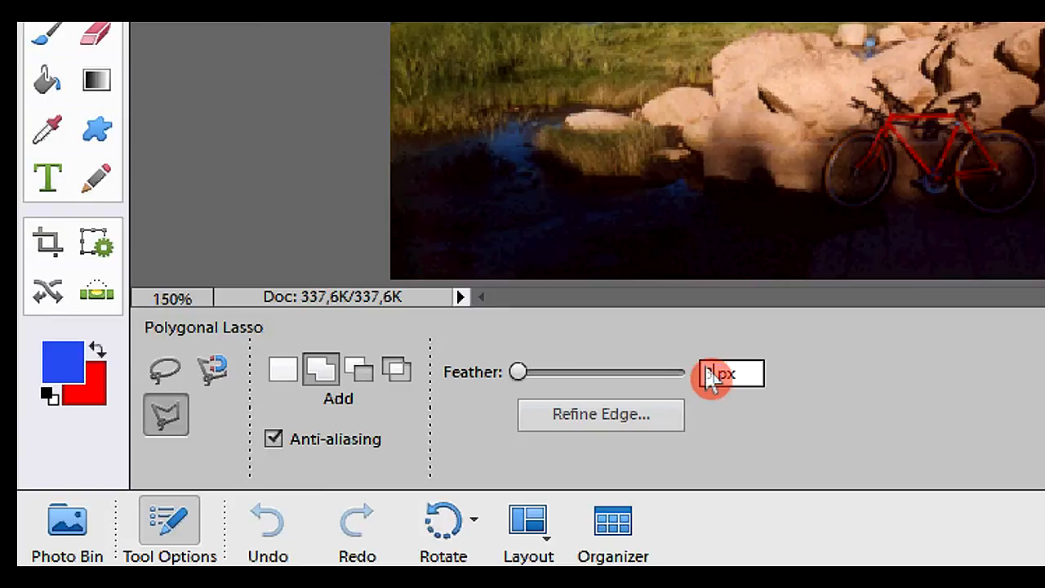
{"action": "type", "text": "3"}
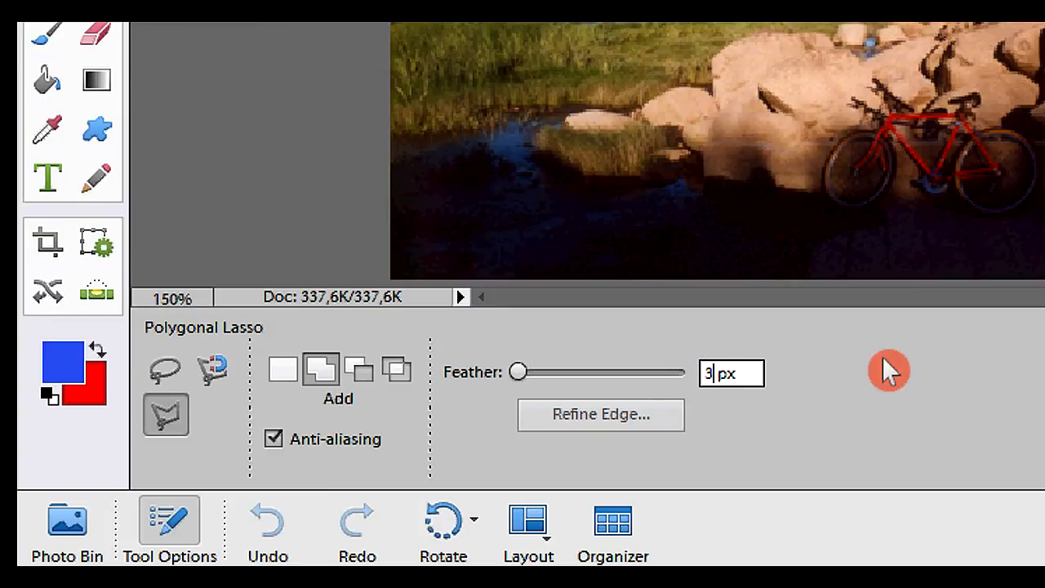
- Outline the whole sky with the Polygonal Lasso, following the horizon and the rock ridge and closing outside the photo's edges
{"action": "key", "text": "Return"}
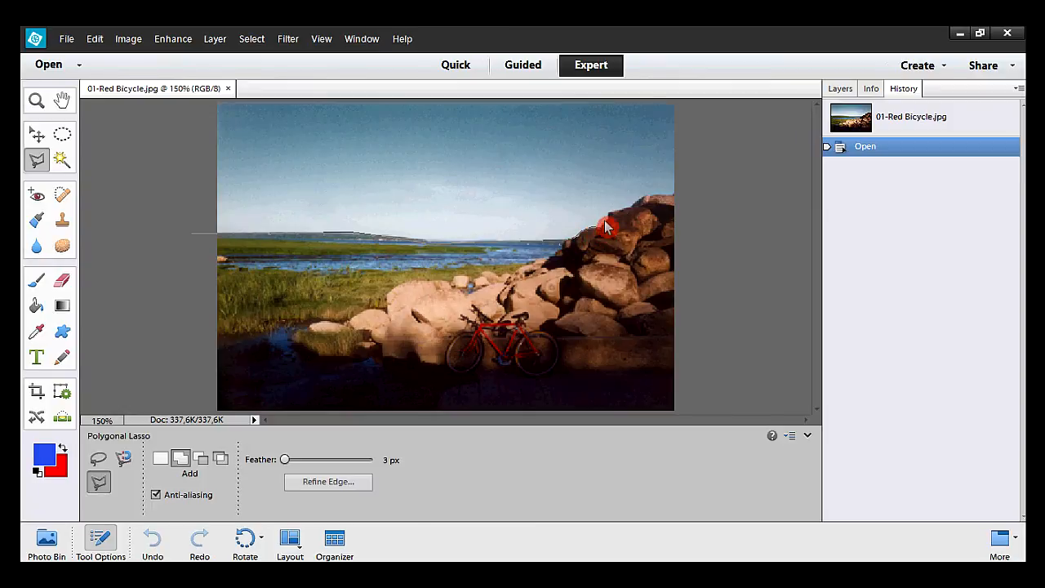
{"action": "left_click", "coordinate": [641, 195]}
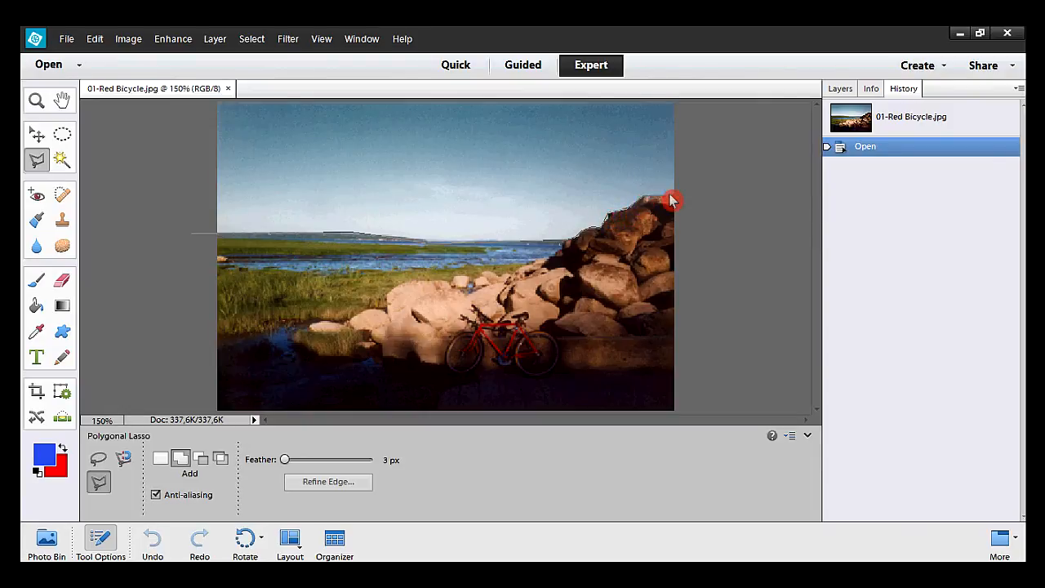
{"action": "left_click", "coordinate": [686, 106]}
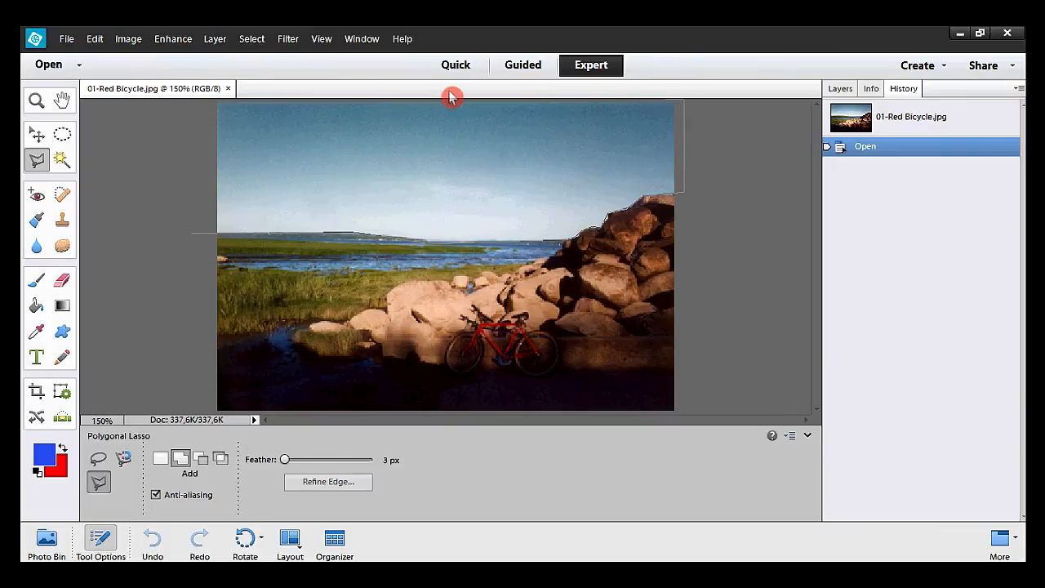
{"action": "left_click", "coordinate": [203, 104]}
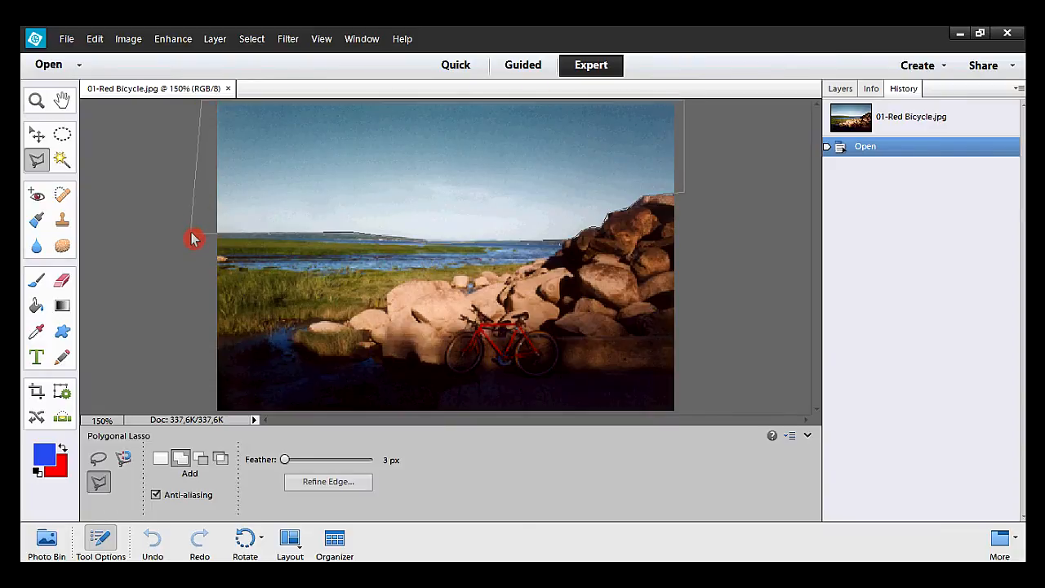
{"action": "left_click", "coordinate": [193, 239]}
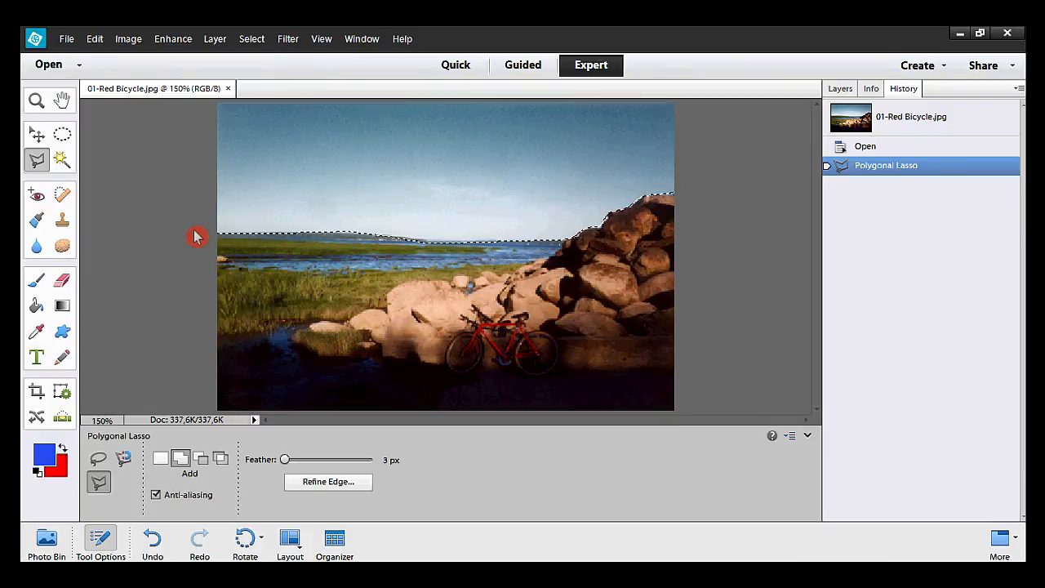
- Add the missed sliver of sky beside the upper rocks to the selection with the Polygonal Lasso
{"action": "left_click", "coordinate": [37, 102]}
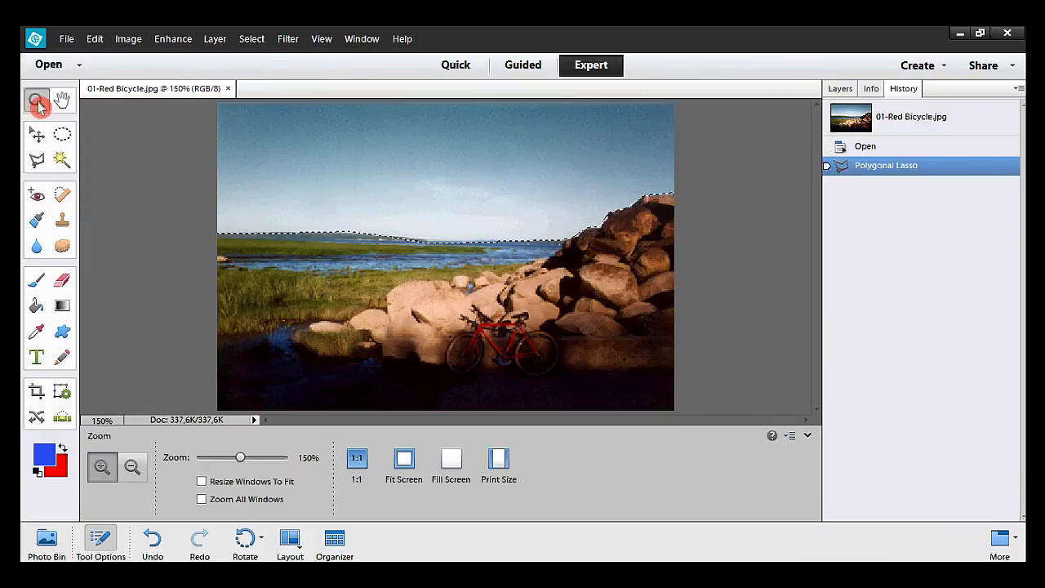
{"action": "left_click", "coordinate": [638, 216]}
{"action": "left_click", "coordinate": [630, 215]}
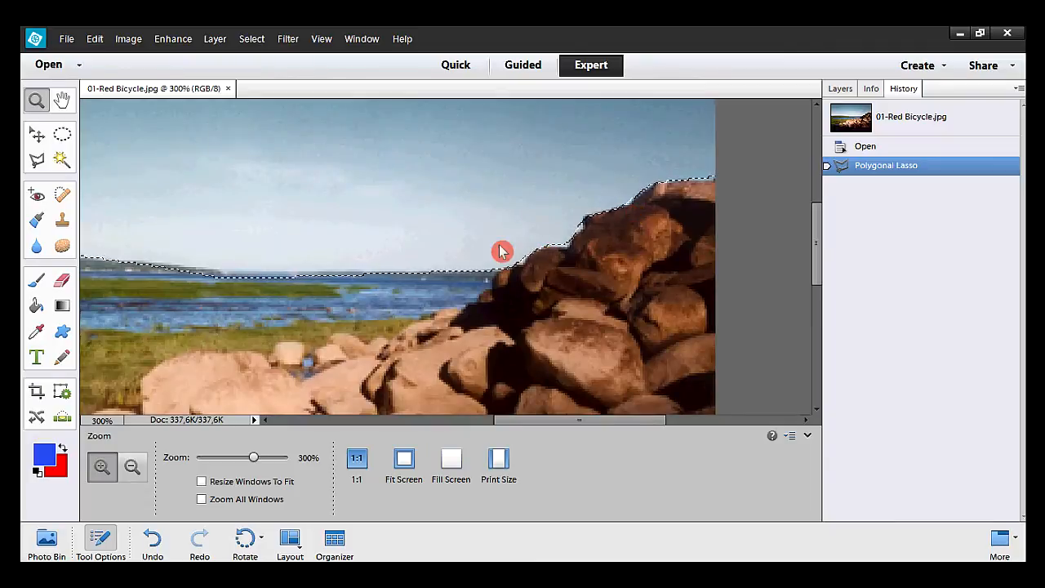
{"action": "left_click", "coordinate": [37, 160]}
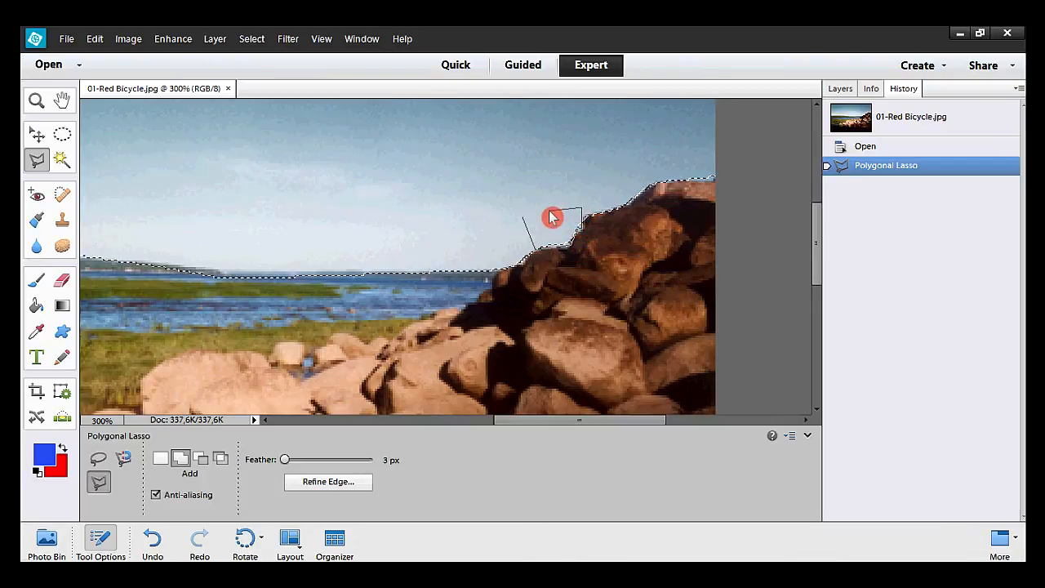
{"action": "double_click", "coordinate": [553, 217]}
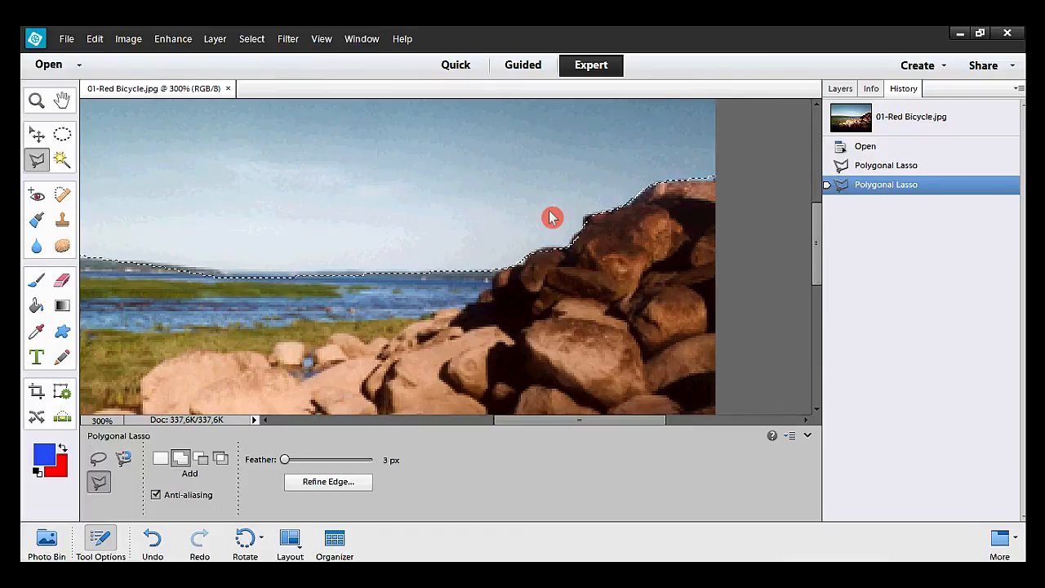
- Set the Polygonal Lasso to Subtract mode and remove the two overlapping rock edges from the sky selection
{"action": "left_click", "coordinate": [200, 458]}
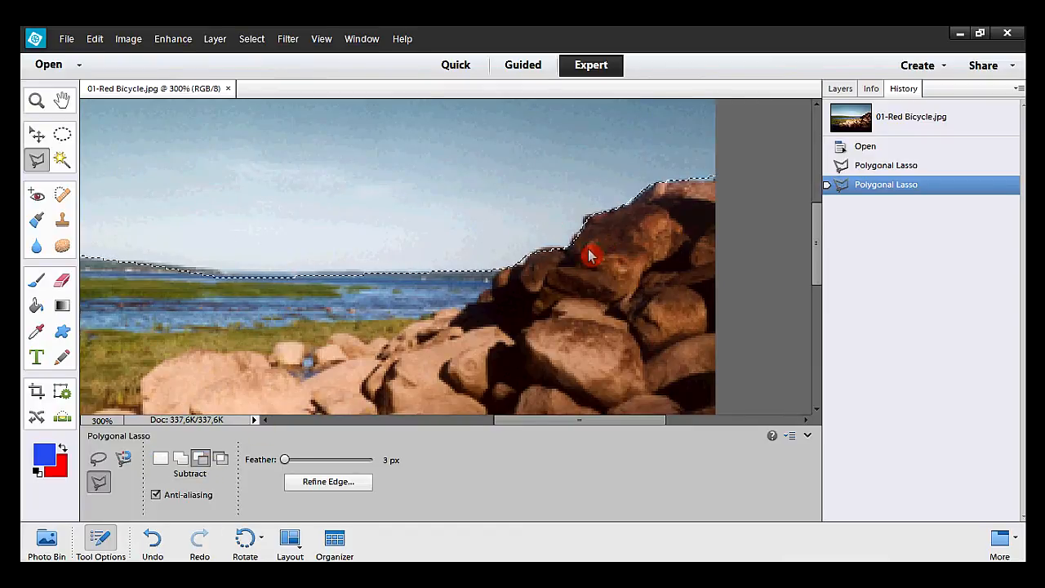
{"action": "left_click", "coordinate": [586, 216]}
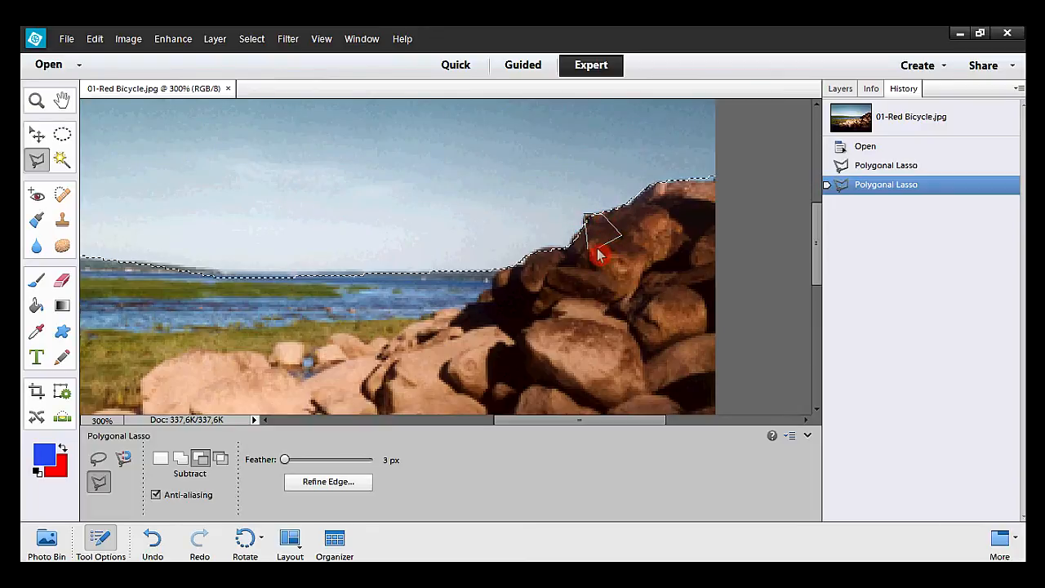
{"action": "double_click", "coordinate": [599, 251]}
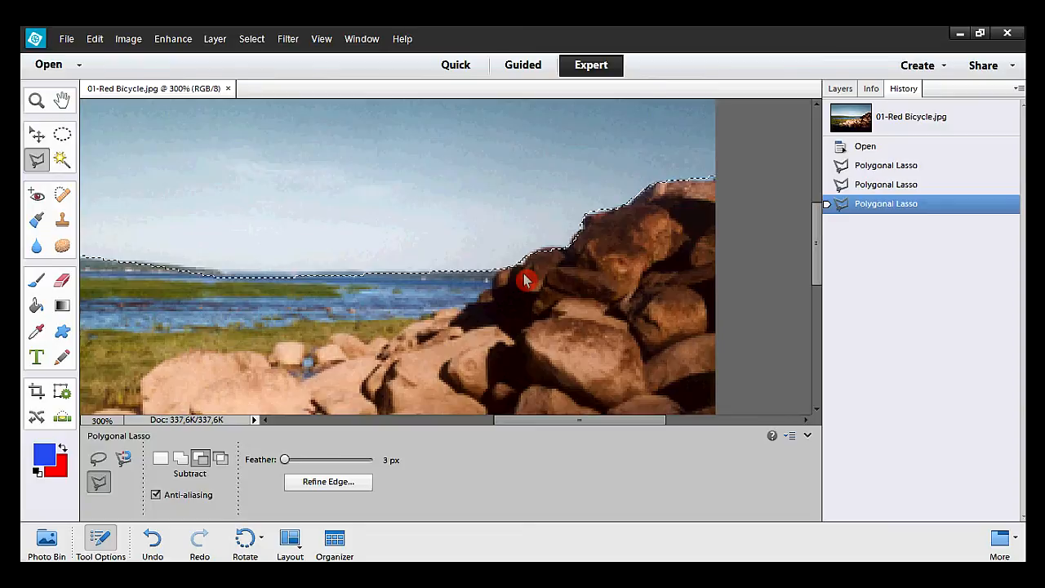
{"action": "left_click", "coordinate": [537, 249]}
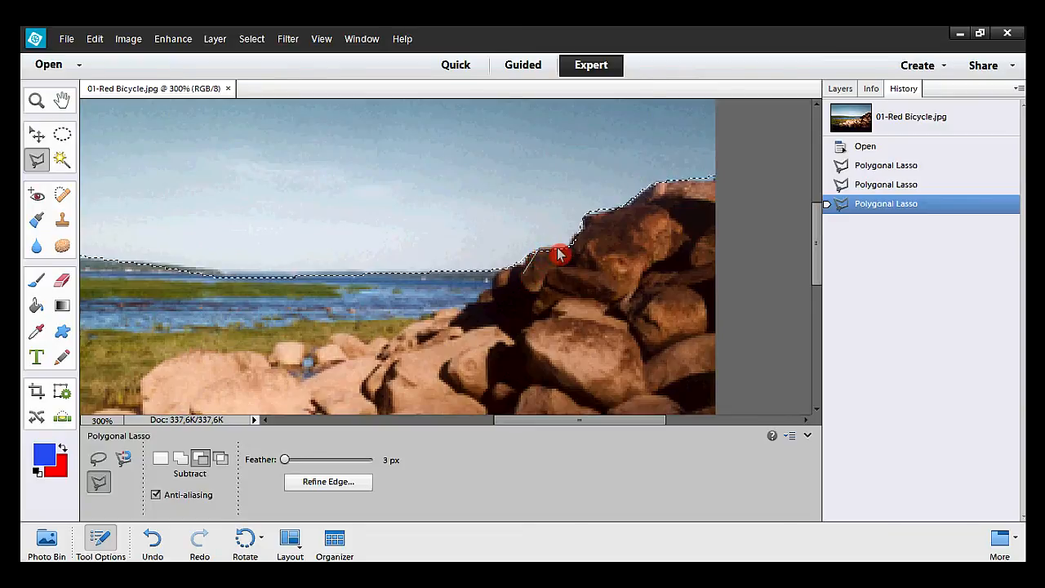
{"action": "left_click", "coordinate": [574, 250]}
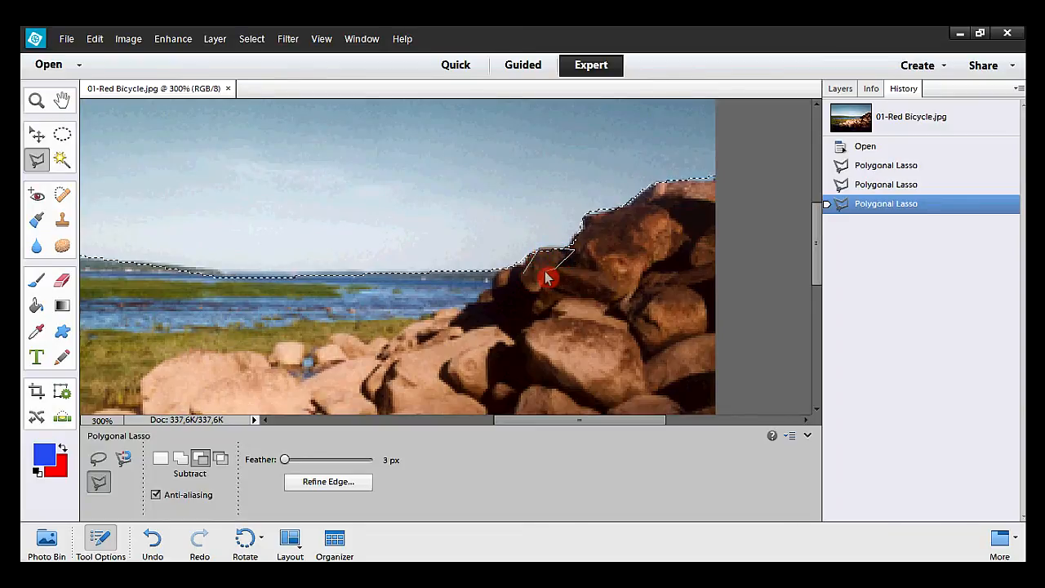
{"action": "double_click", "coordinate": [546, 278]}
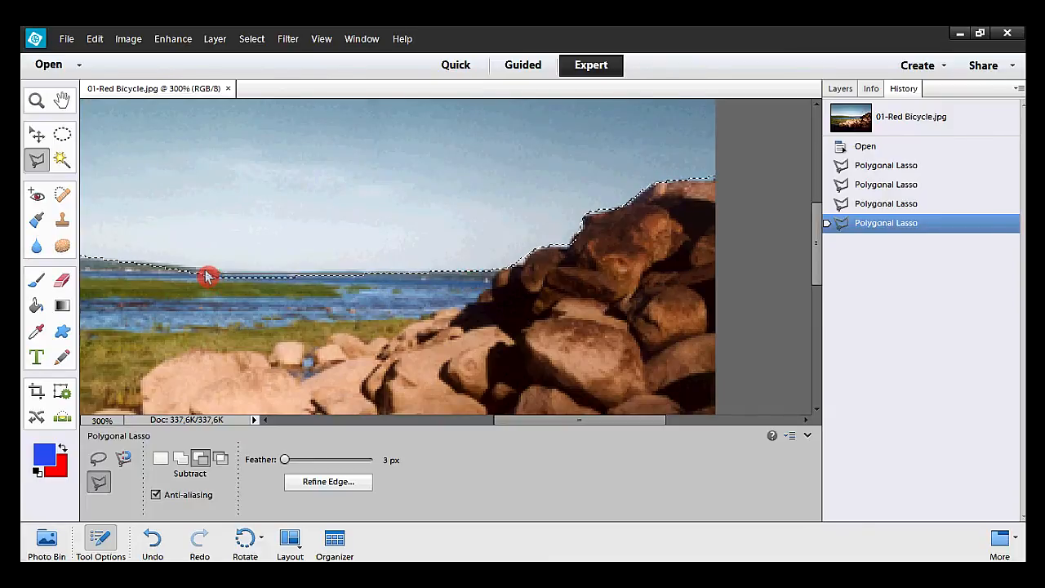
- Subtract the strip of water and distant shore below the horizon from the sky selection
{"action": "left_click", "coordinate": [135, 267]}
{"action": "left_click", "coordinate": [147, 297]}
{"action": "left_click", "coordinate": [345, 310]}
{"action": "left_click", "coordinate": [502, 302]}
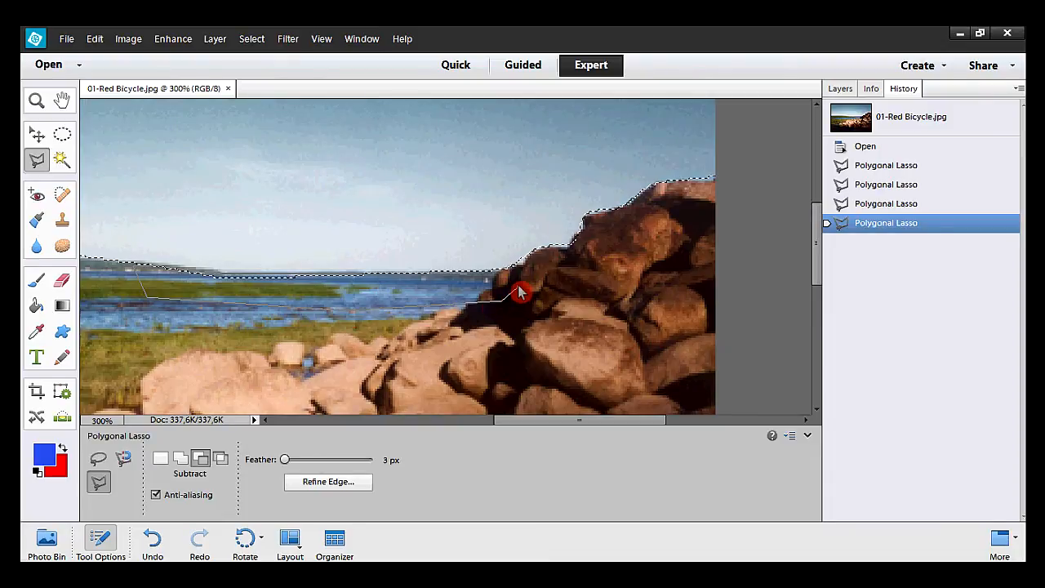
{"action": "double_click", "coordinate": [520, 292]}
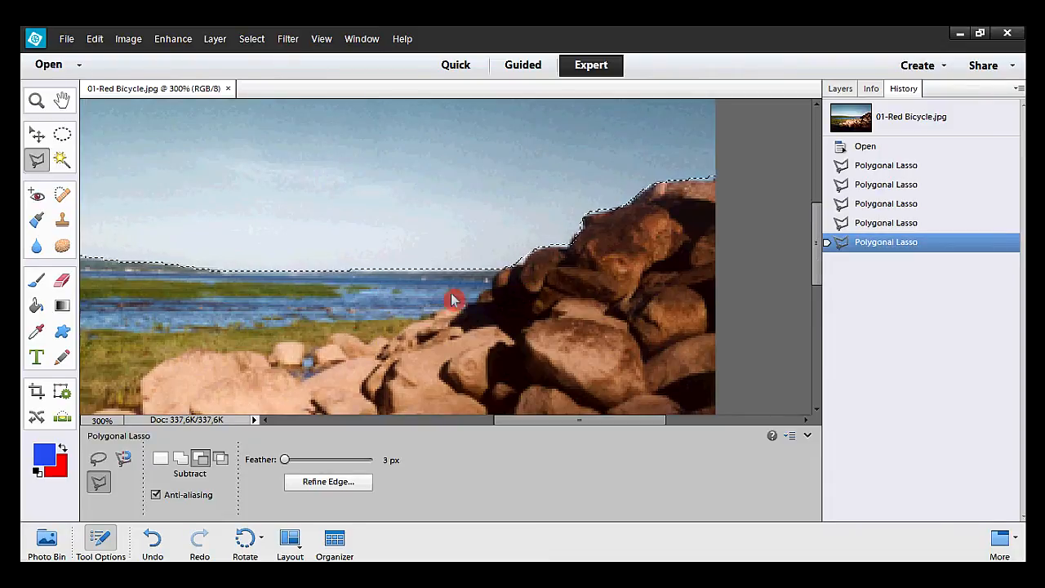
{"action": "double_click", "coordinate": [63, 101]}
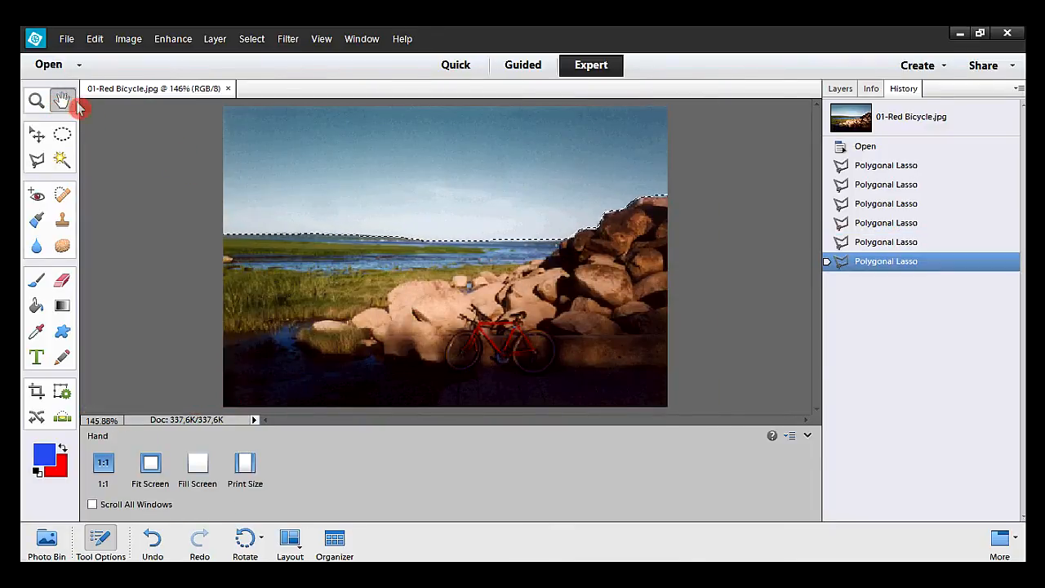
- Apply a Hue/Saturation adjustment to the selected sky with saturation +71 and lightness 0, and deselect it
{"action": "left_click", "coordinate": [161, 45]}
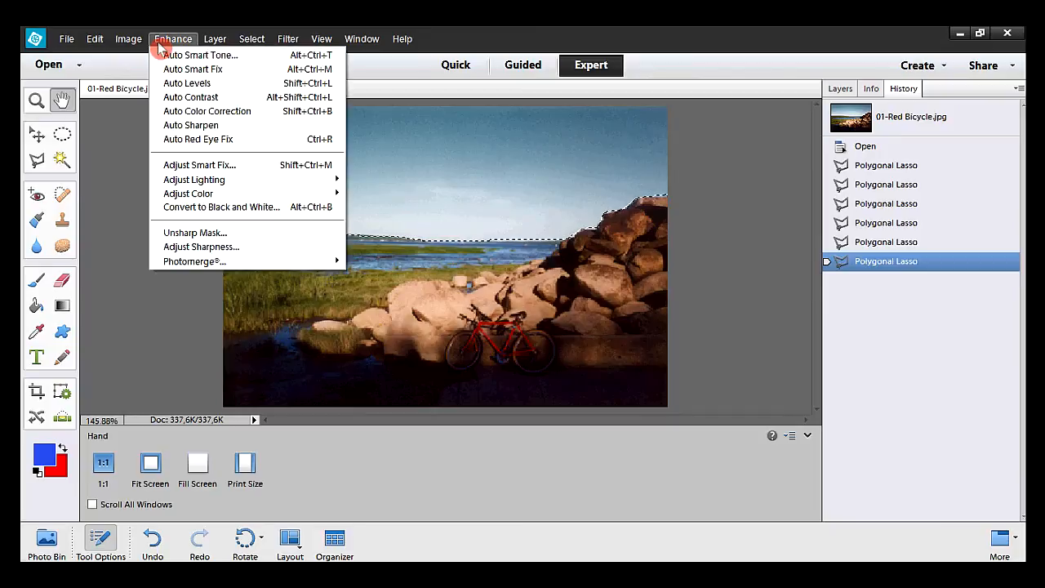
{"action": "mouse_move", "coordinate": [225, 196]}
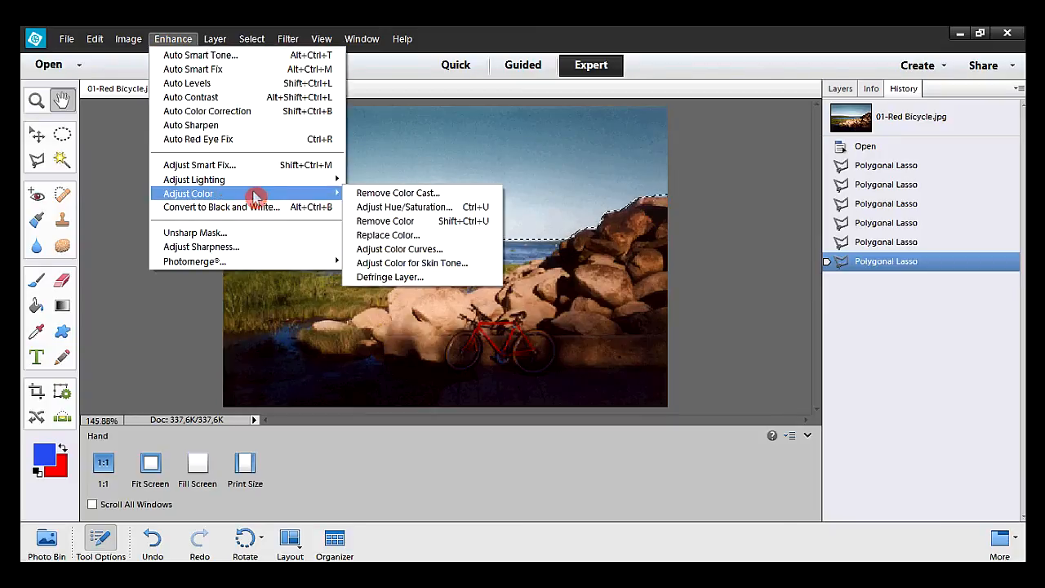
{"action": "left_click", "coordinate": [460, 210]}
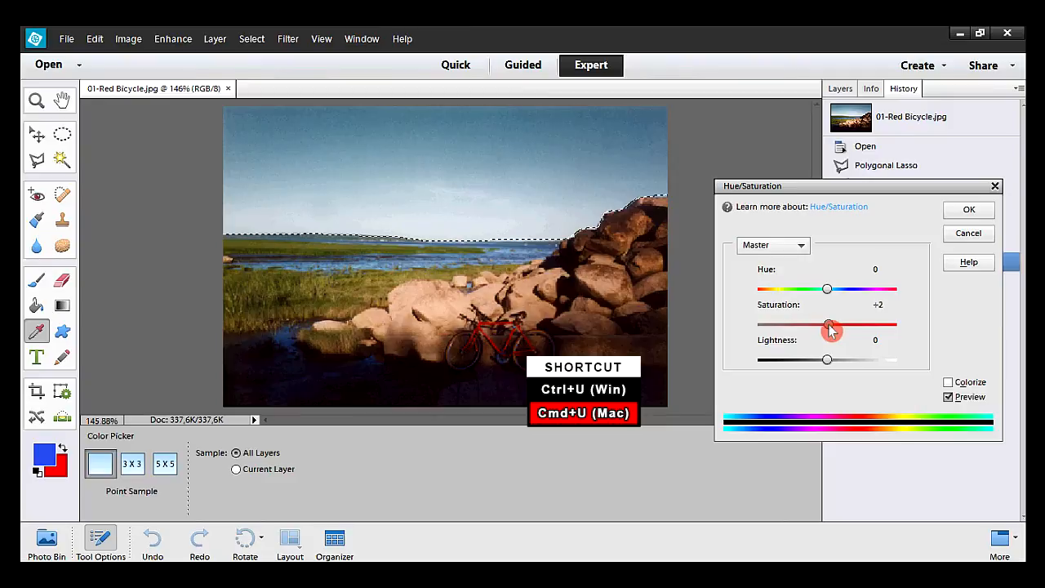
{"action": "left_click_drag", "start_coordinate": [837, 329], "coordinate": [888, 330]}
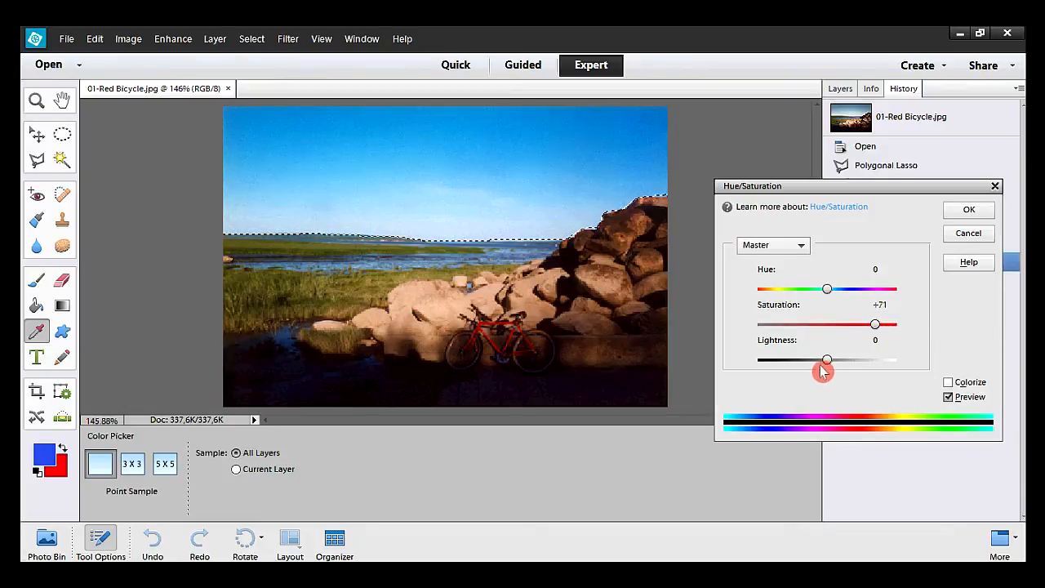
{"action": "left_click_drag", "start_coordinate": [827, 360], "coordinate": [889, 344]}
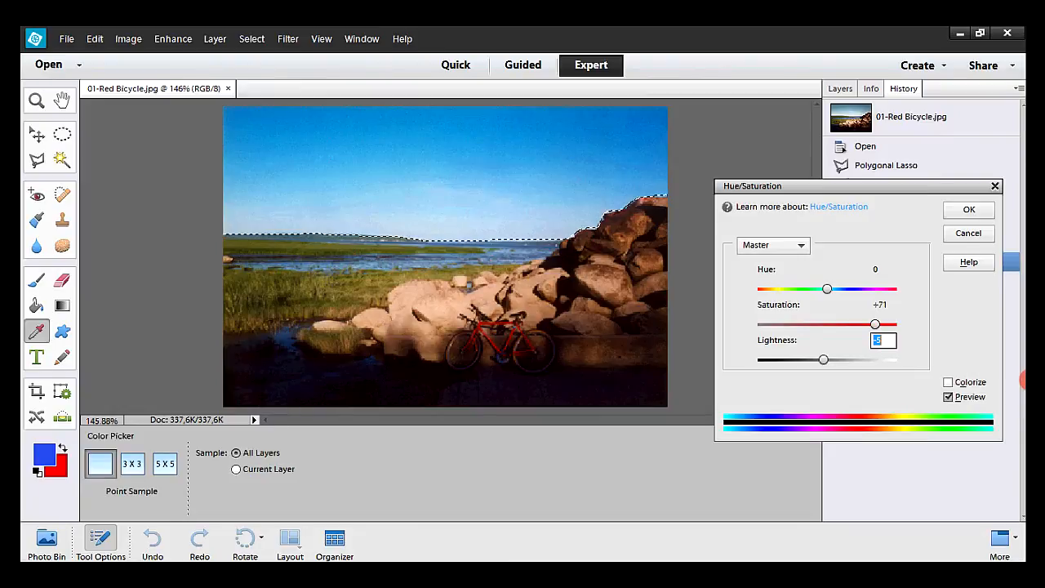
{"action": "type", "text": "0"}
{"action": "key", "text": "Return"}
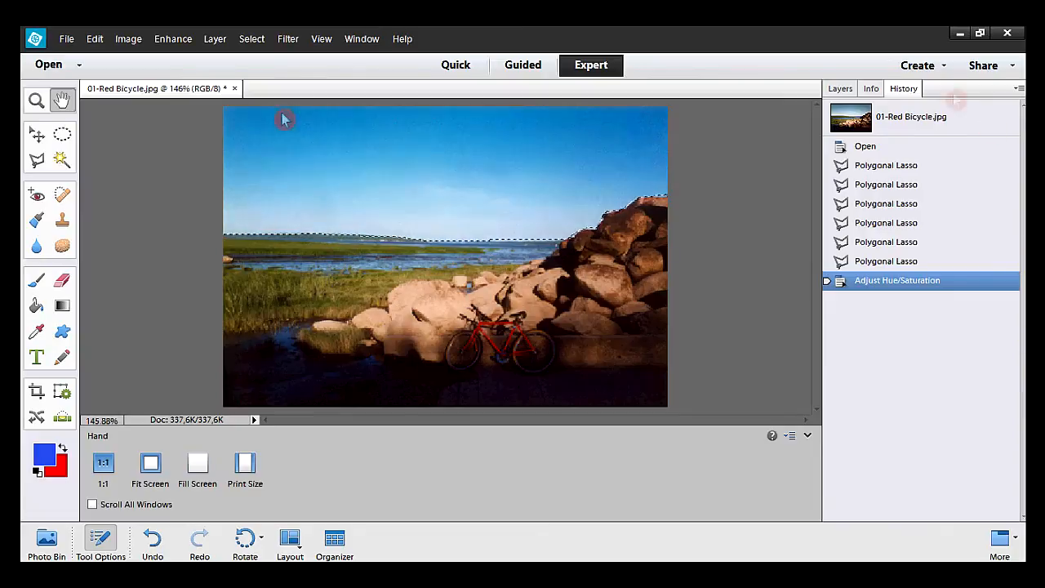
{"action": "left_click", "coordinate": [252, 38]}
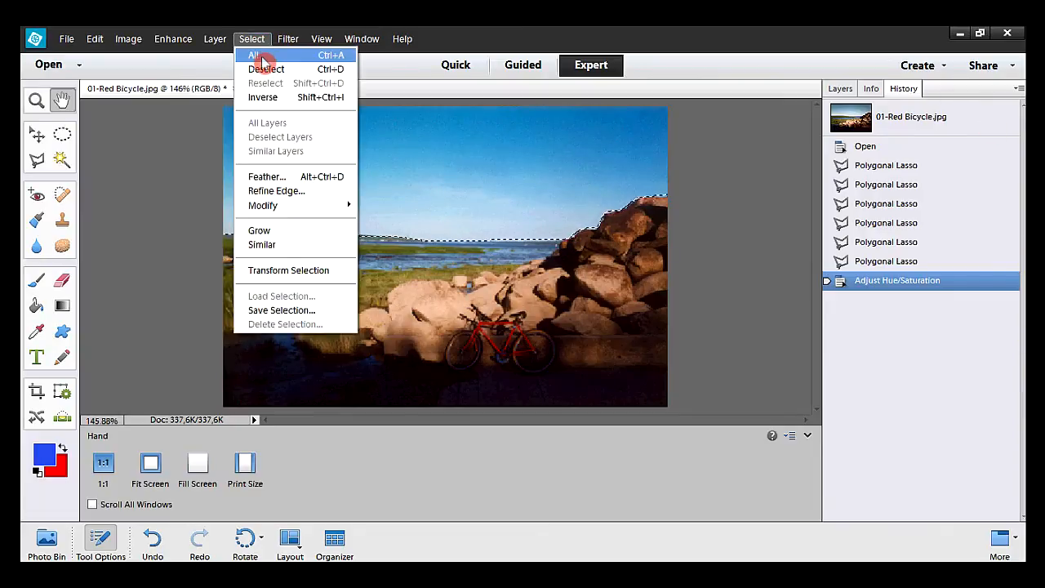
{"action": "left_click", "coordinate": [300, 70]}
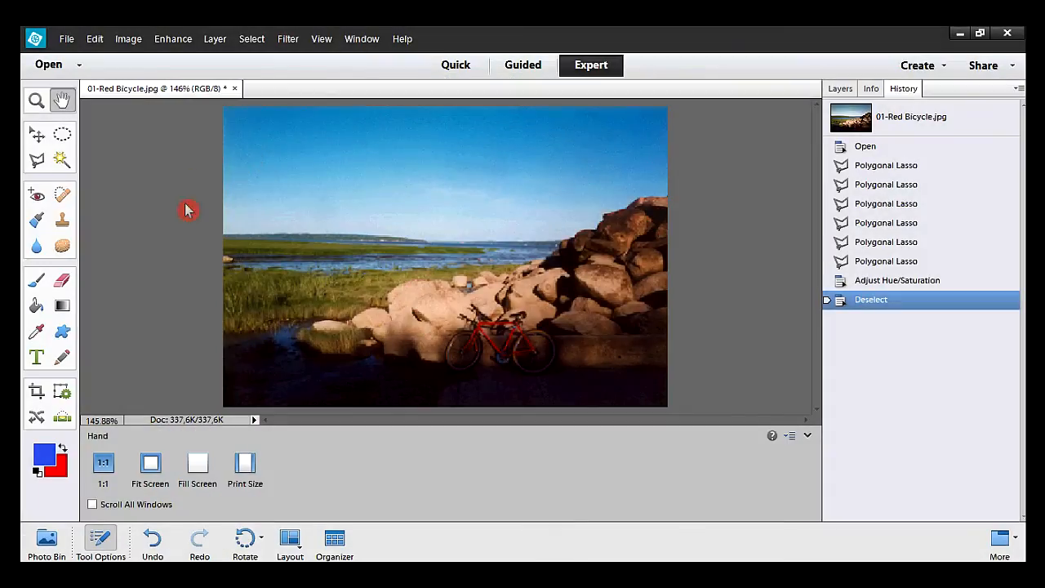
- Choose the Polygonal Lasso and set its feather to 25 px
{"action": "left_click", "coordinate": [38, 161]}
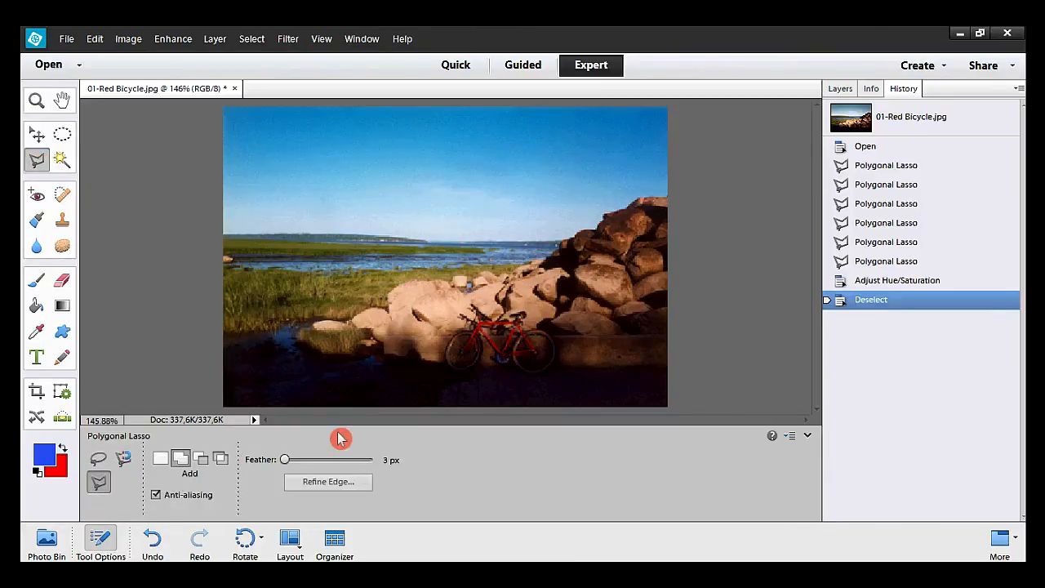
{"action": "left_click", "coordinate": [392, 464]}
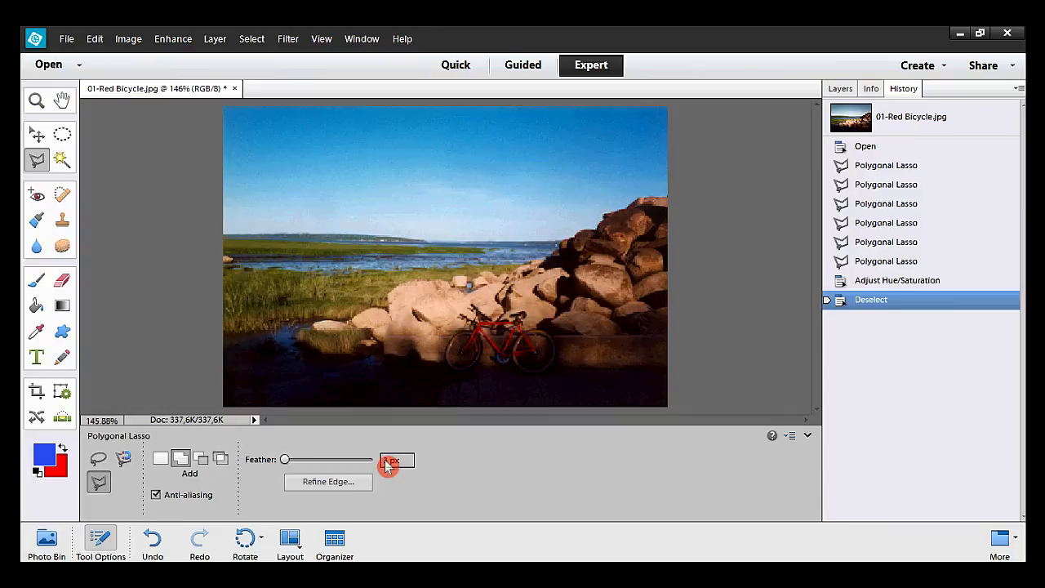
{"action": "double_click", "coordinate": [389, 462]}
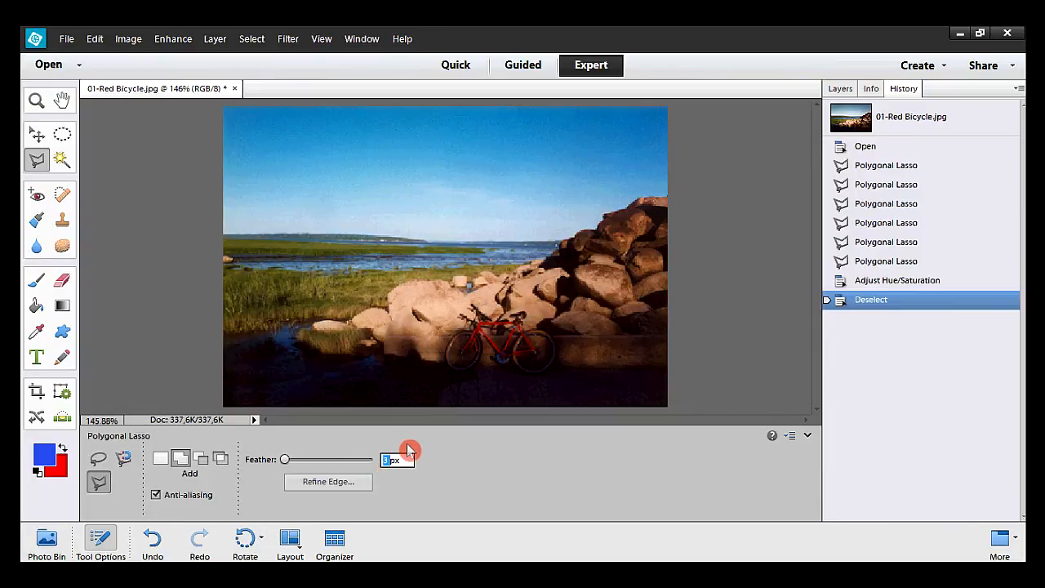
{"action": "type", "text": "25"}
{"action": "key", "text": "Return"}
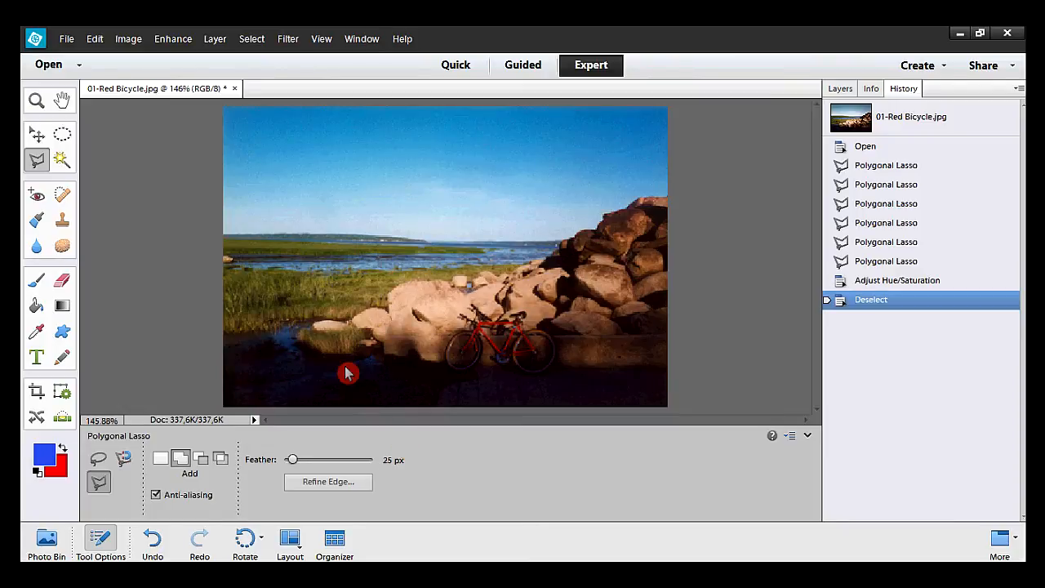
- Outline the dark foreground with the Polygonal Lasso, running across the bicycle wheels and around the photo's lower edge
{"action": "left_click", "coordinate": [201, 336]}
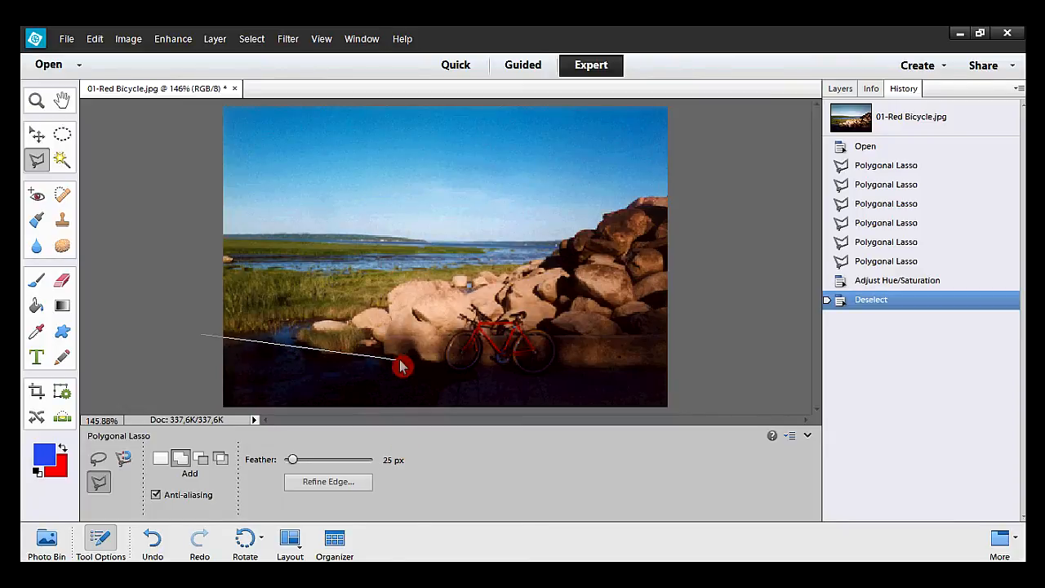
{"action": "left_click", "coordinate": [605, 348]}
{"action": "left_click", "coordinate": [695, 334]}
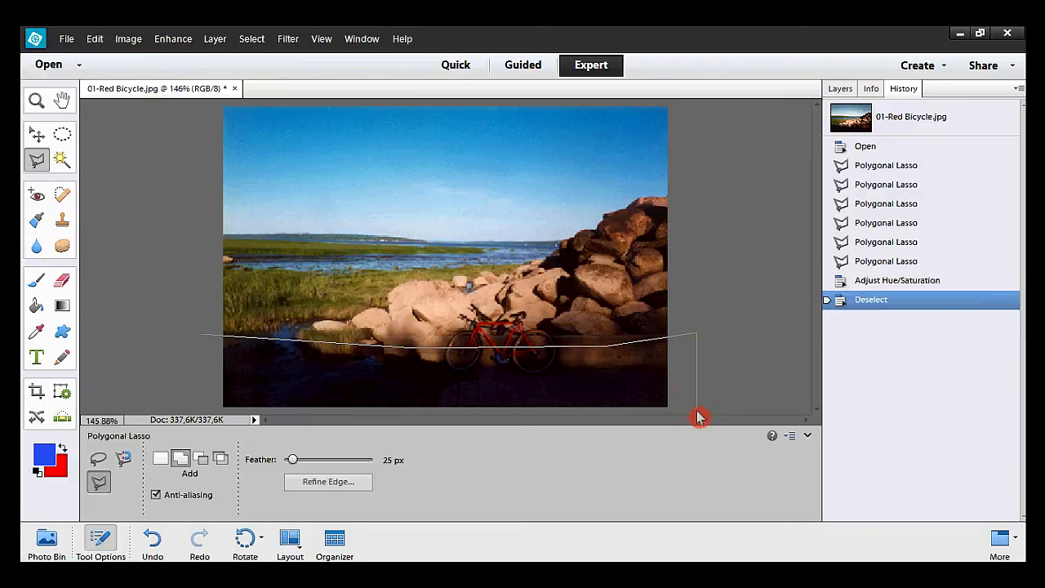
{"action": "left_click", "coordinate": [696, 413]}
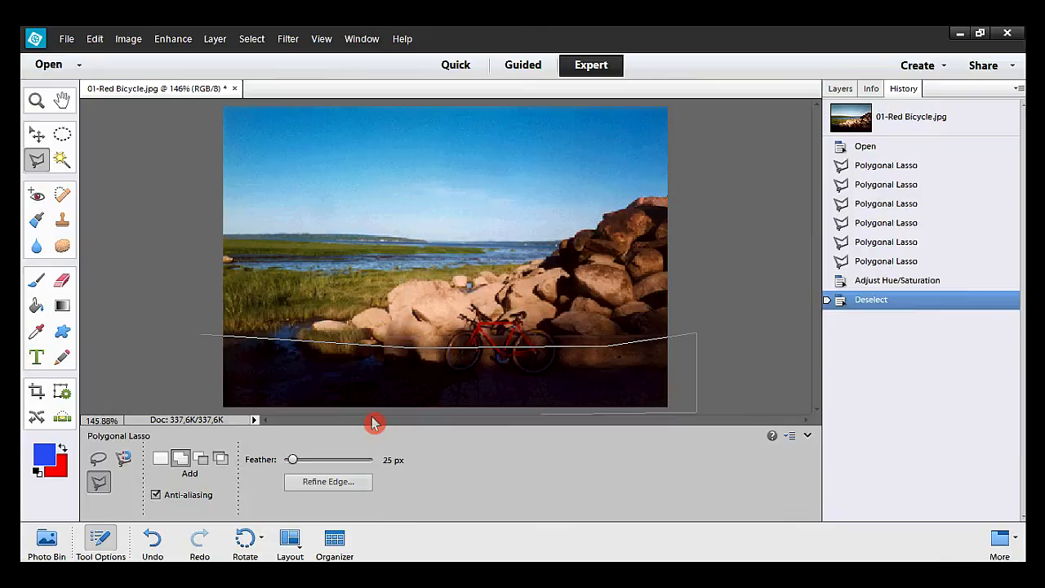
{"action": "left_click", "coordinate": [186, 415]}
{"action": "left_click", "coordinate": [206, 341]}
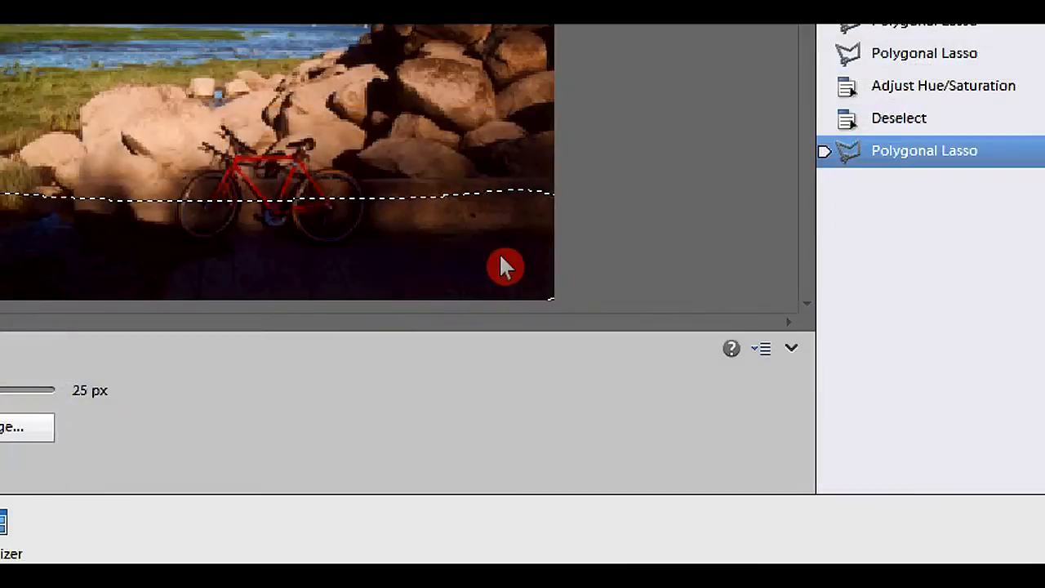
- Add the lower right corner of the photo to the feathered foreground selection with the Polygonal Lasso
{"action": "left_click", "coordinate": [634, 379]}
{"action": "left_click", "coordinate": [677, 375]}
{"action": "left_click", "coordinate": [502, 310]}
{"action": "left_click", "coordinate": [503, 255]}
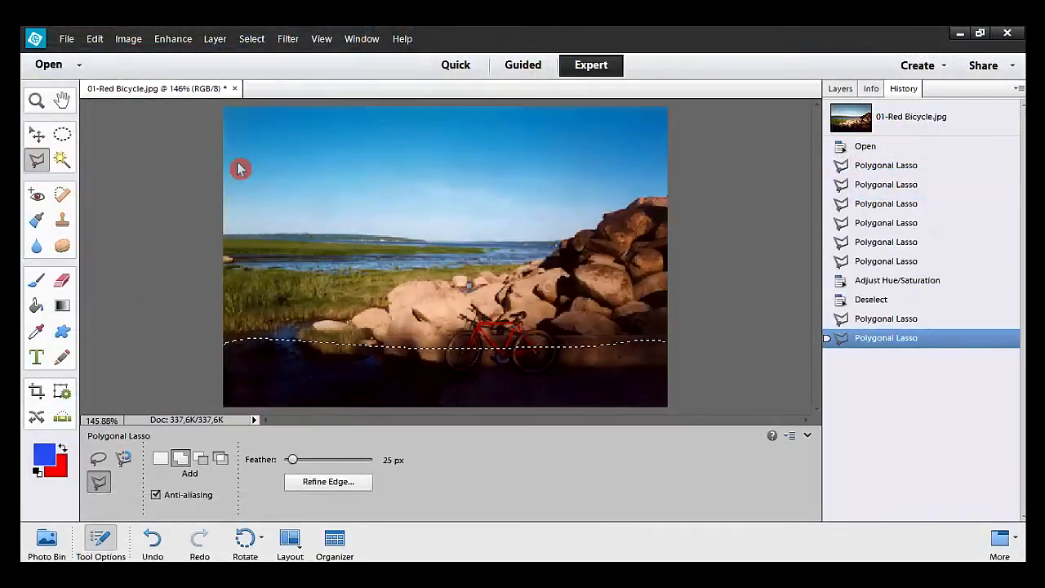
- Start a Levels adjustment on the selected foreground and try brightening it with a midtone input level of 1,81
{"action": "left_click", "coordinate": [175, 39]}
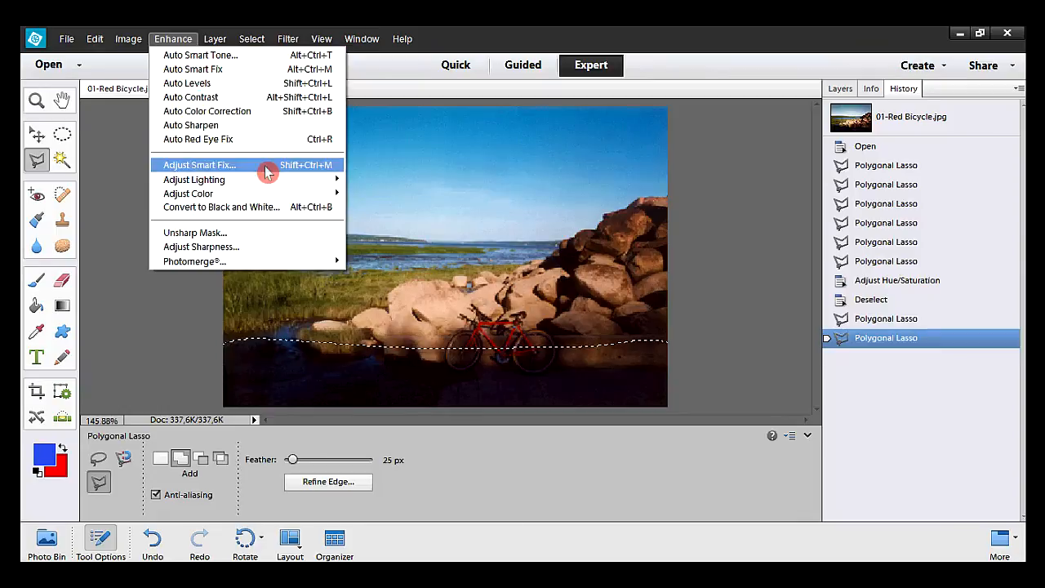
{"action": "mouse_move", "coordinate": [271, 186]}
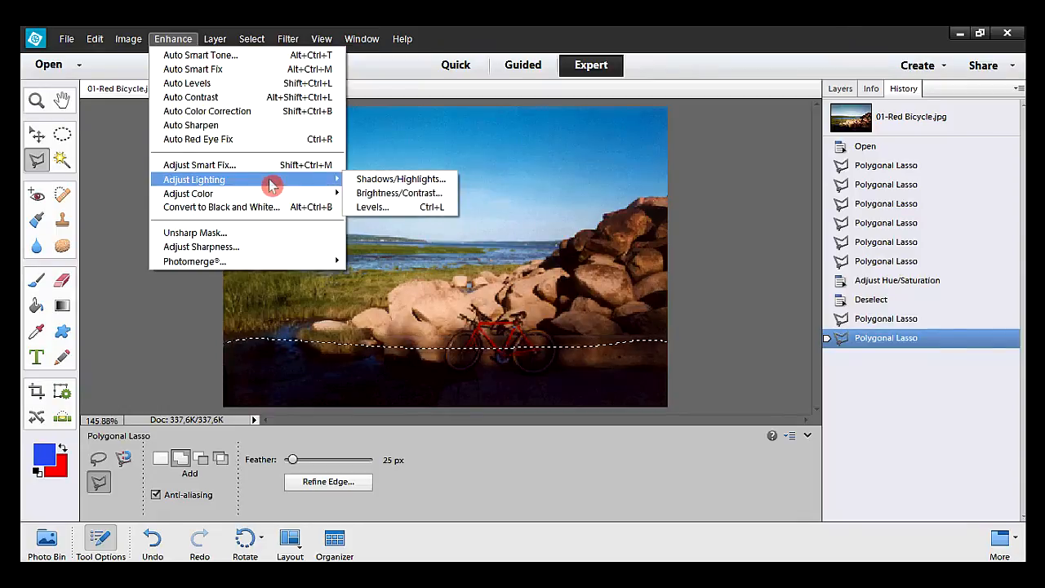
{"action": "left_click", "coordinate": [406, 210]}
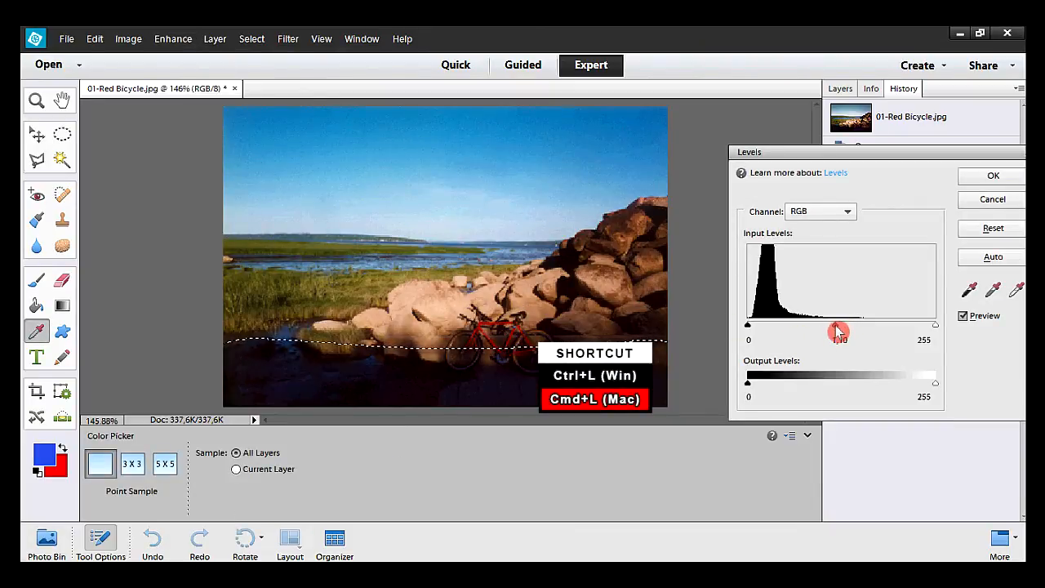
{"action": "left_click_drag", "start_coordinate": [838, 331], "coordinate": [818, 330]}
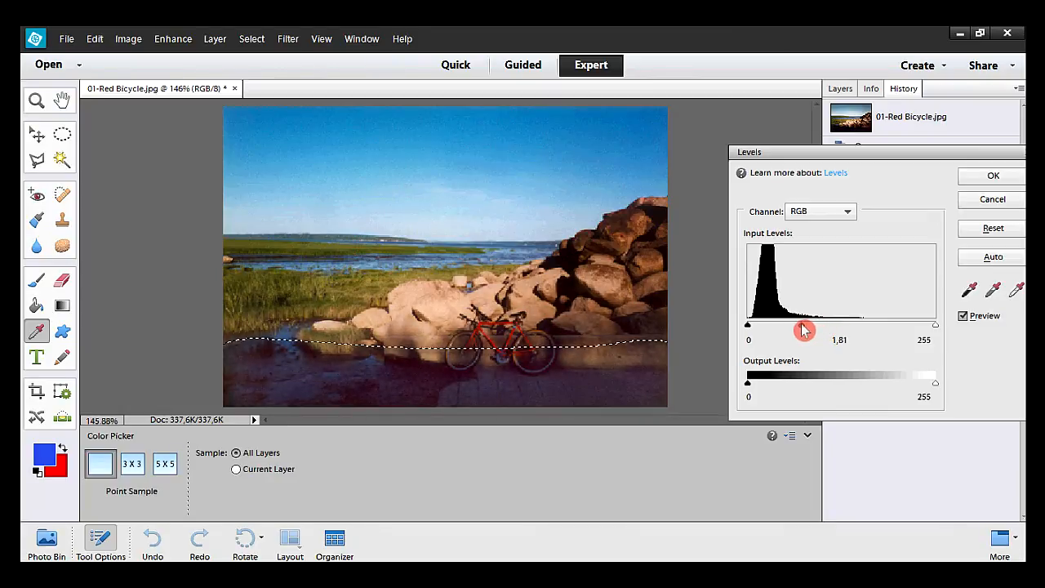
{"action": "mouse_move", "coordinate": [798, 330]}
{"action": "left_mouse_down"}
{"action": "mouse_move", "coordinate": [760, 327]}
{"action": "mouse_move", "coordinate": [798, 329]}
{"action": "left_mouse_up"}
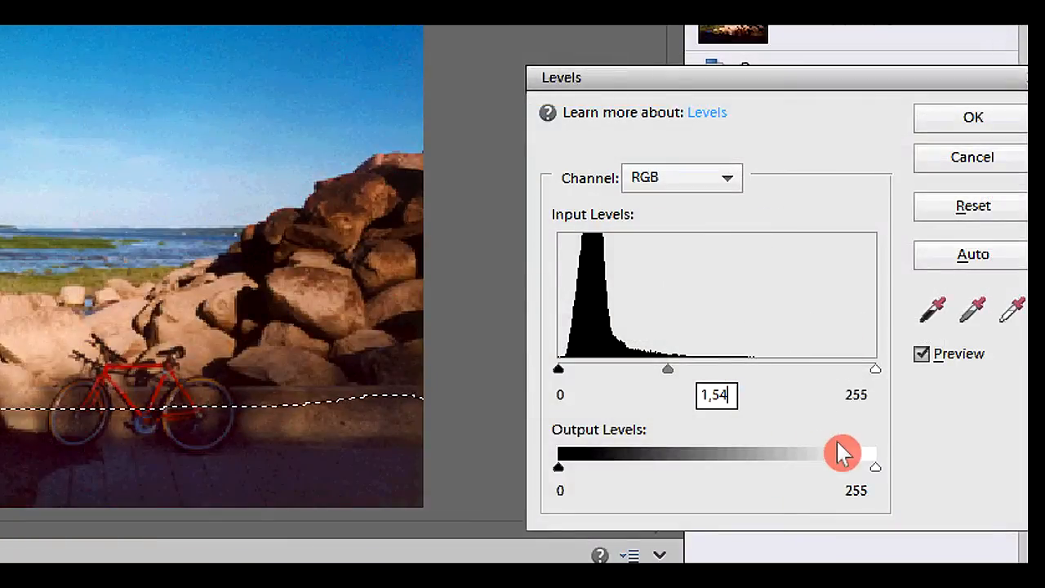
- Apply the Levels adjustment to the foreground with a midtone input level of 1,59, and deselect it
{"action": "key", "text": "BackSpace"}
{"action": "key", "text": "BackSpace"}
{"action": "key", "text": "BackSpace"}
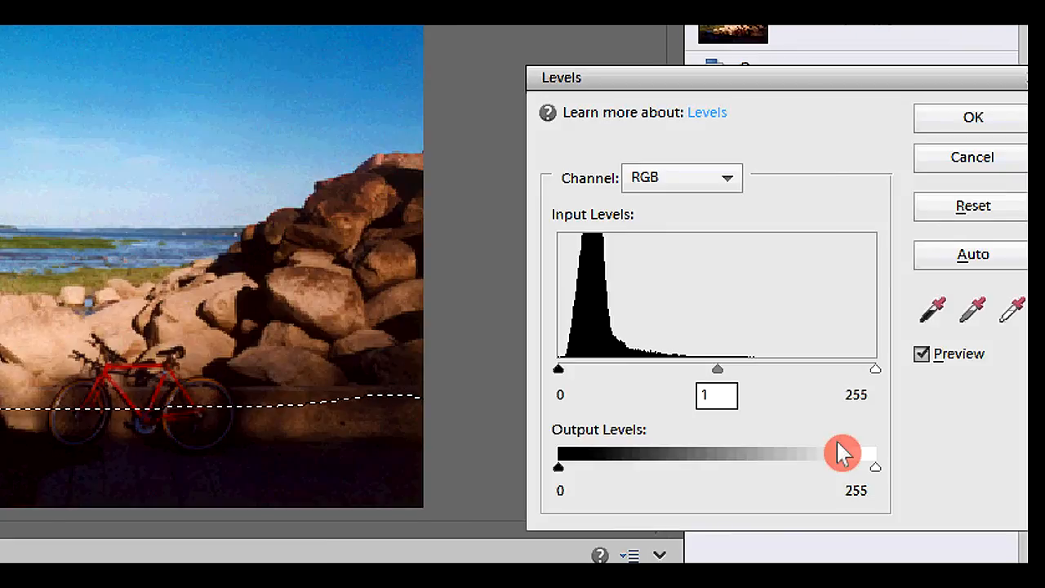
{"action": "left_click", "coordinate": [633, 397]}
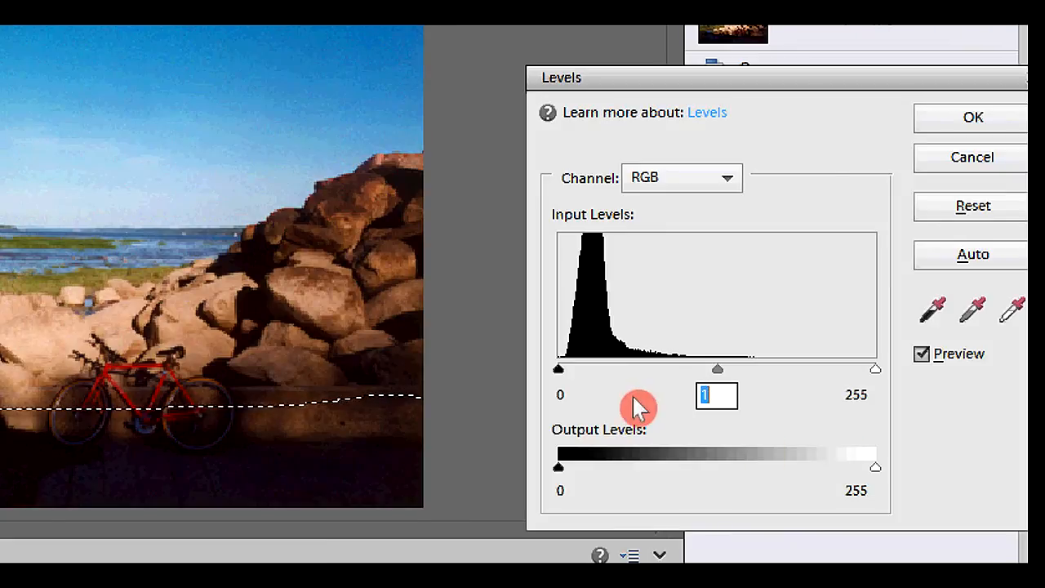
{"action": "left_click", "coordinate": [717, 375]}
{"action": "left_click_drag", "start_coordinate": [718, 374], "coordinate": [666, 394]}
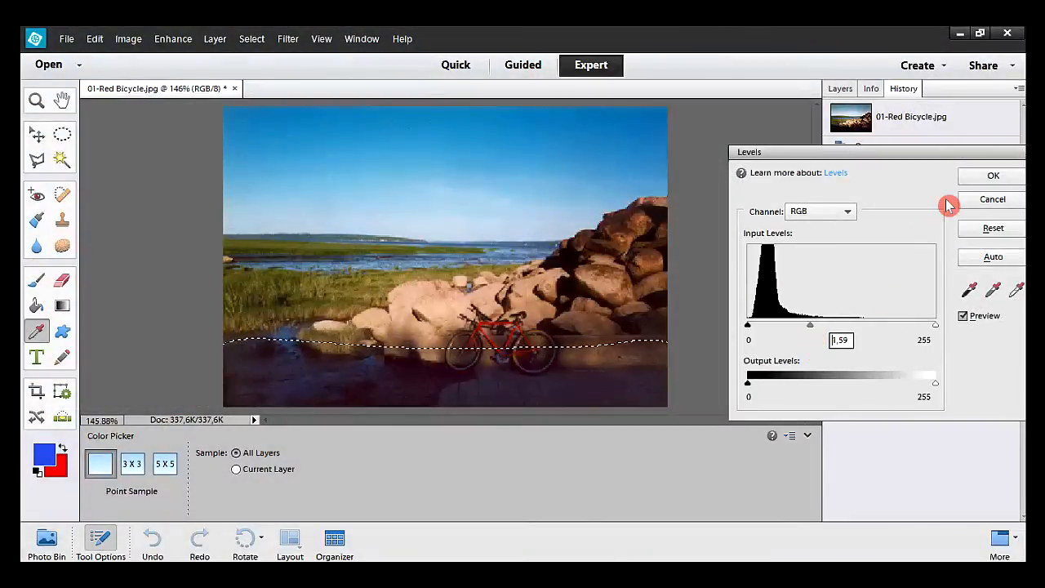
{"action": "left_click", "coordinate": [972, 177]}
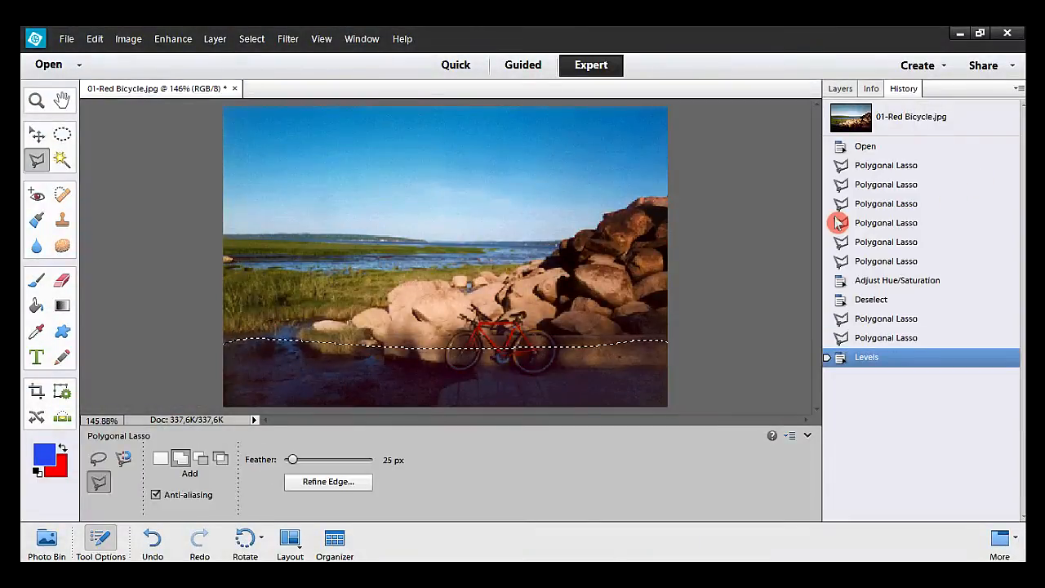
{"action": "left_click", "coordinate": [249, 40]}
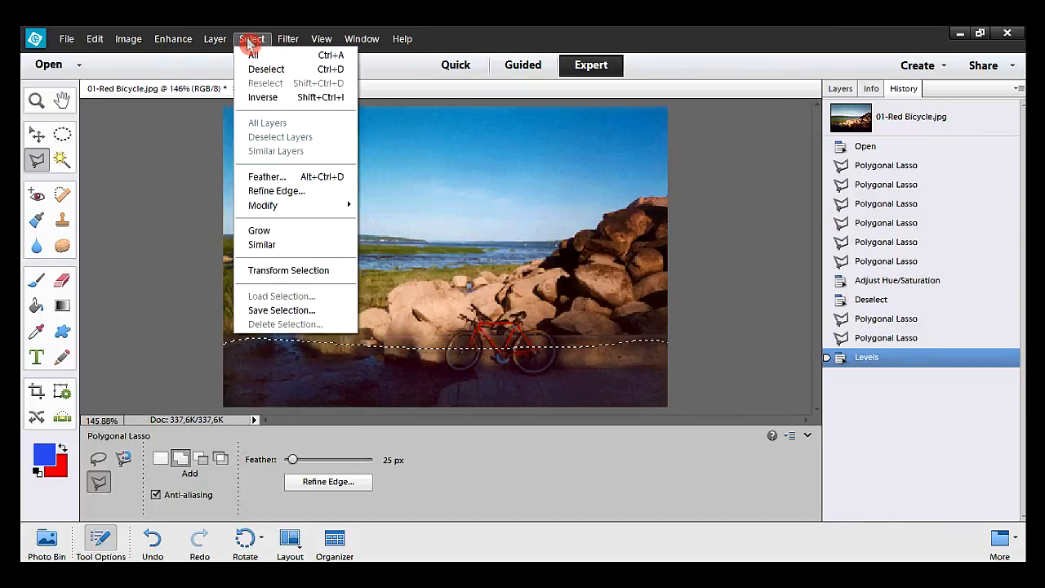
{"action": "left_click", "coordinate": [296, 73]}
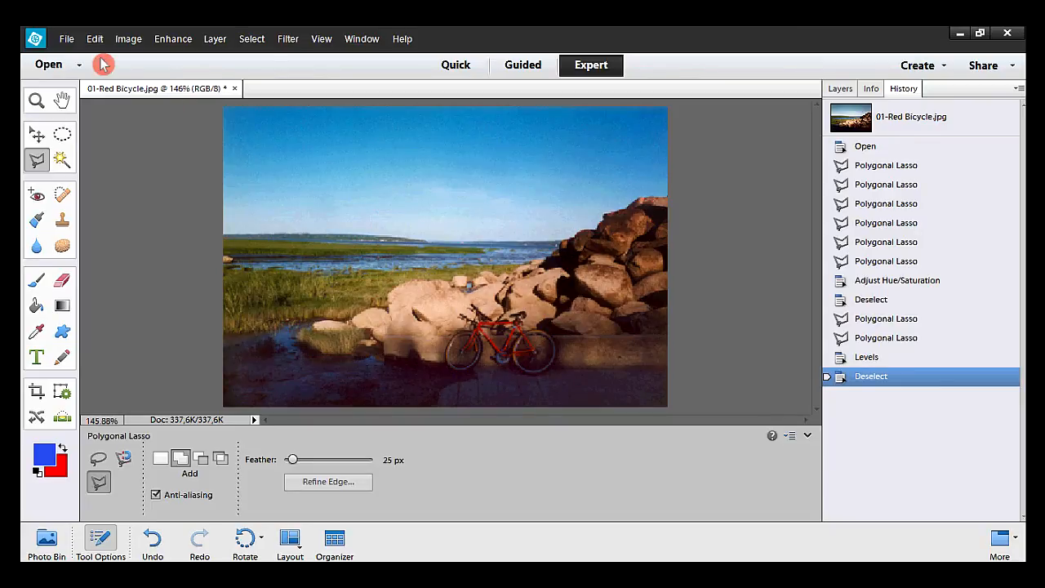
- Save the photo as 01-Red Bicycle_OKAY.jpg in the To be improved folder, with JPEG quality 12 and the progressive format using 3 scans
{"action": "left_click", "coordinate": [68, 38]}
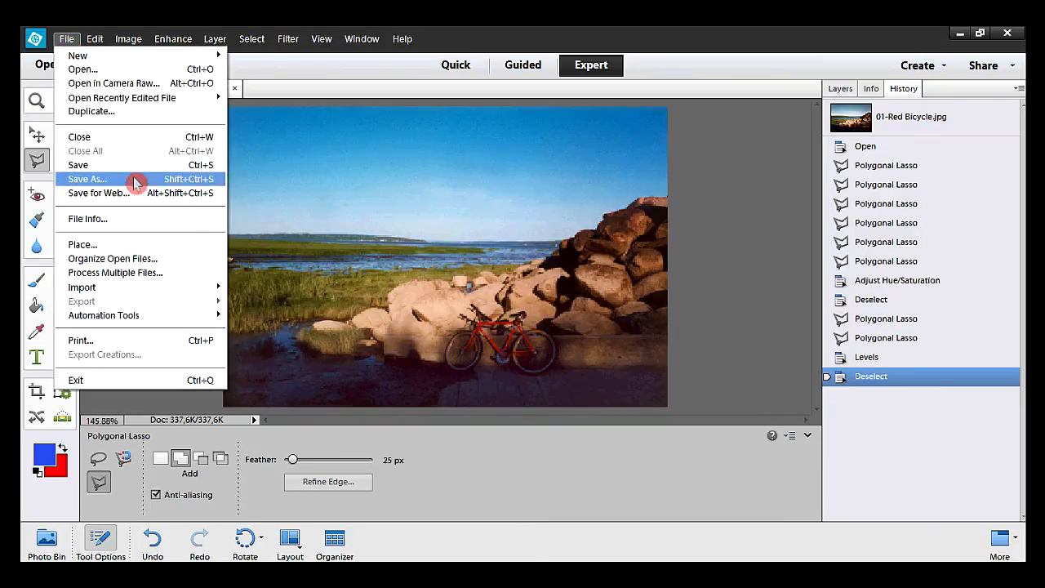
{"action": "left_click", "coordinate": [135, 181]}
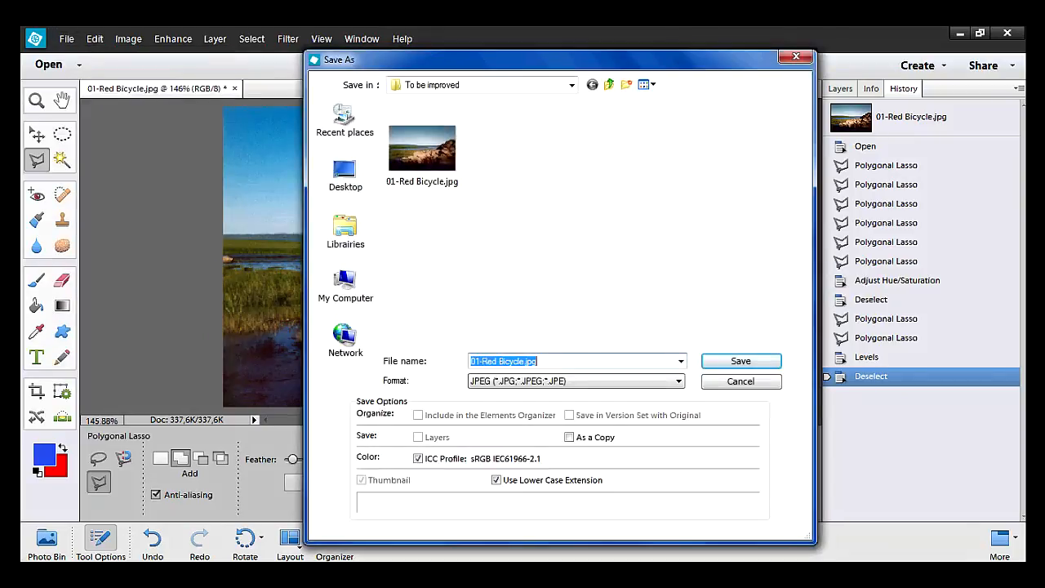
{"action": "left_click", "coordinate": [525, 363]}
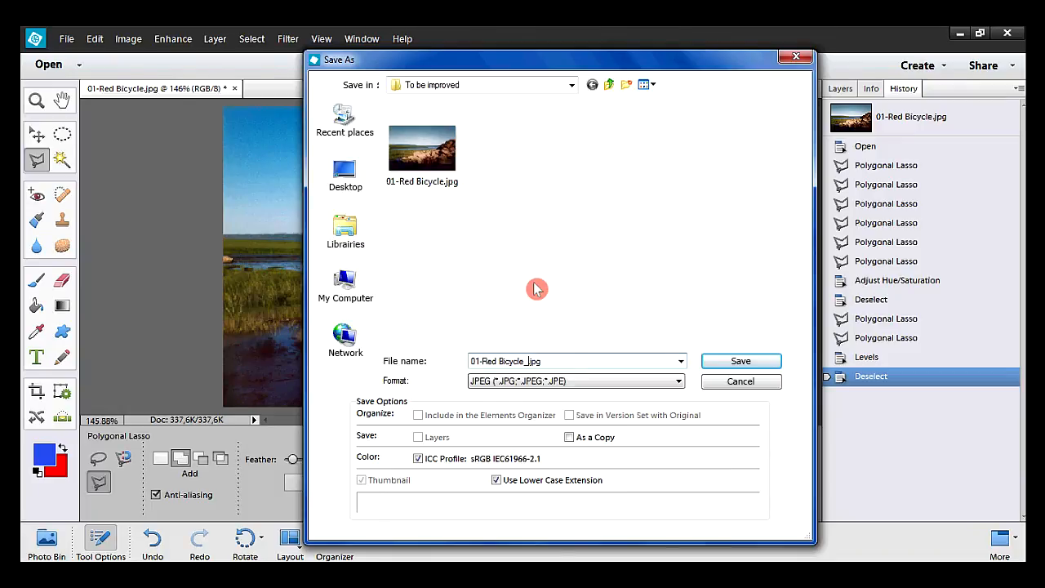
{"action": "type", "text": "OKAY"}
{"action": "left_click", "coordinate": [745, 360]}
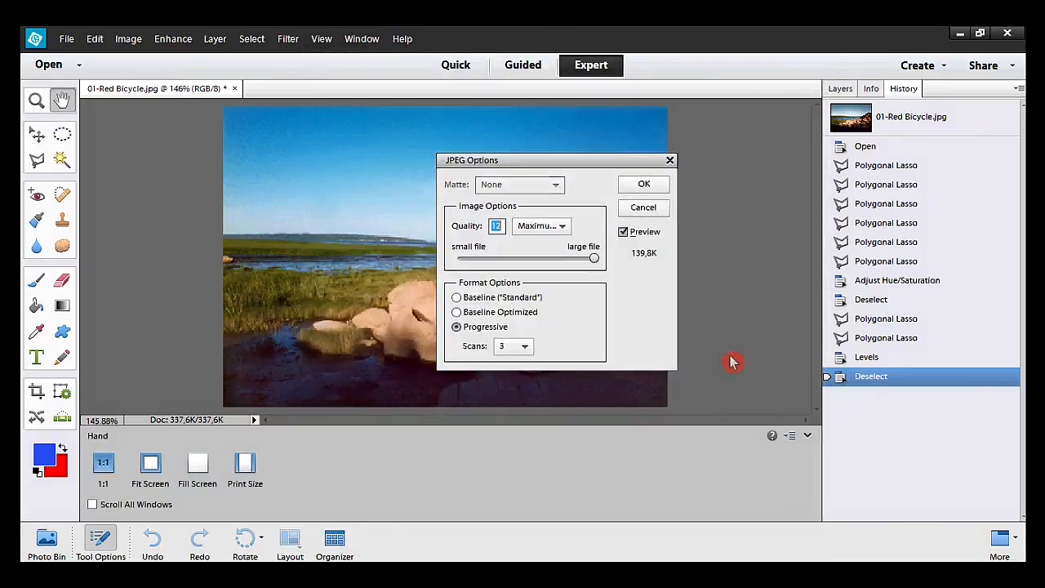
{"action": "left_click", "coordinate": [647, 185]}
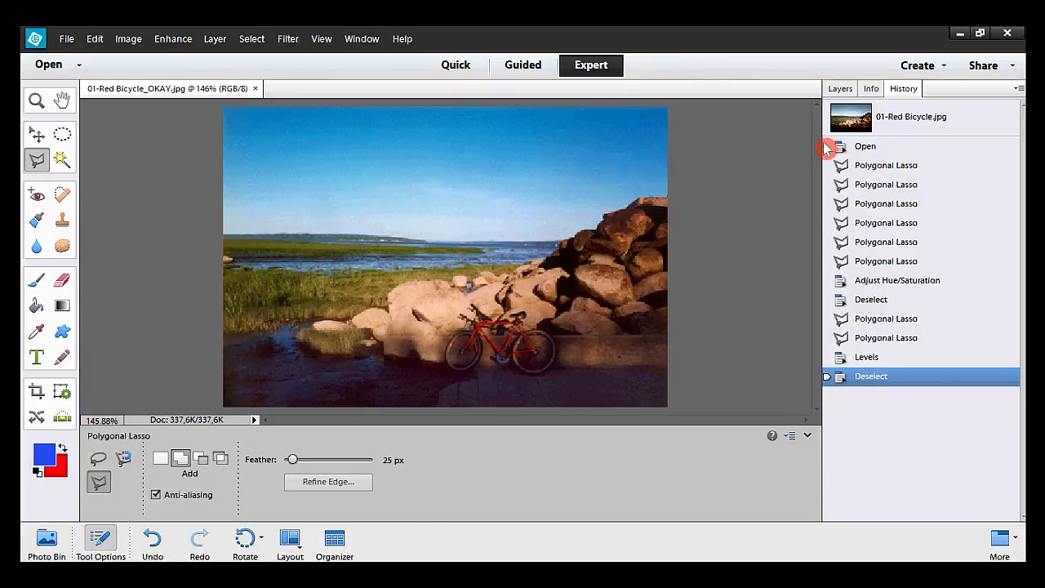
- Review every history state from the original photo to the final Deselect, and compare the original with the finished version
{"action": "left_click", "coordinate": [911, 119]}
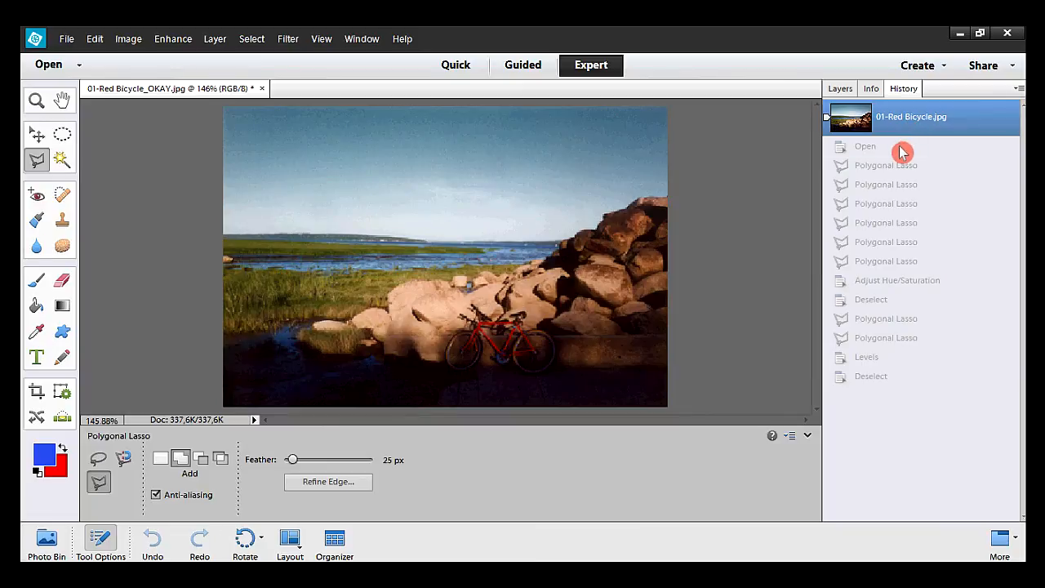
{"action": "left_click", "coordinate": [903, 151]}
{"action": "left_click", "coordinate": [907, 166]}
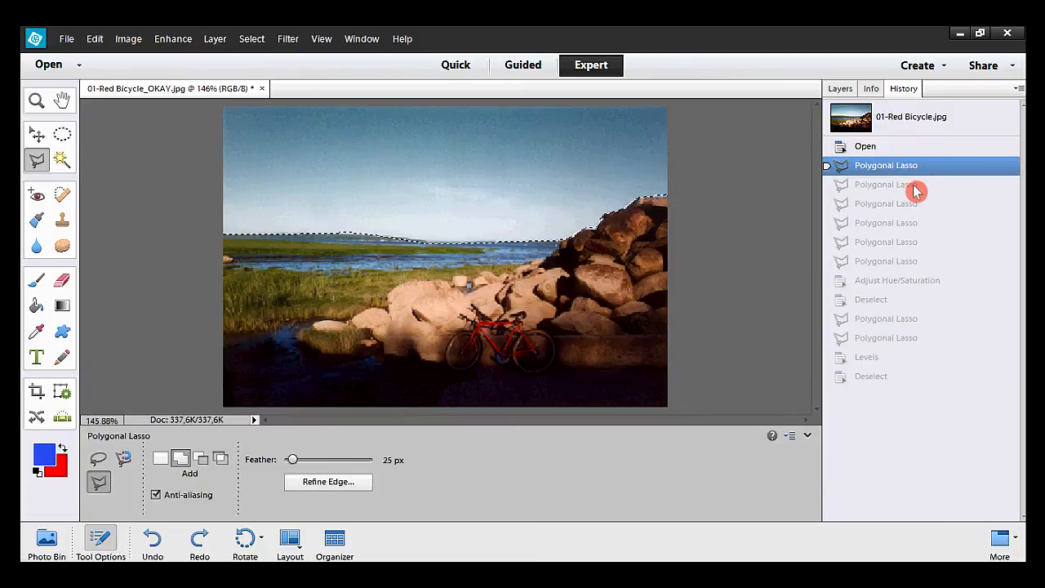
{"action": "left_click", "coordinate": [915, 187]}
{"action": "left_click", "coordinate": [915, 204]}
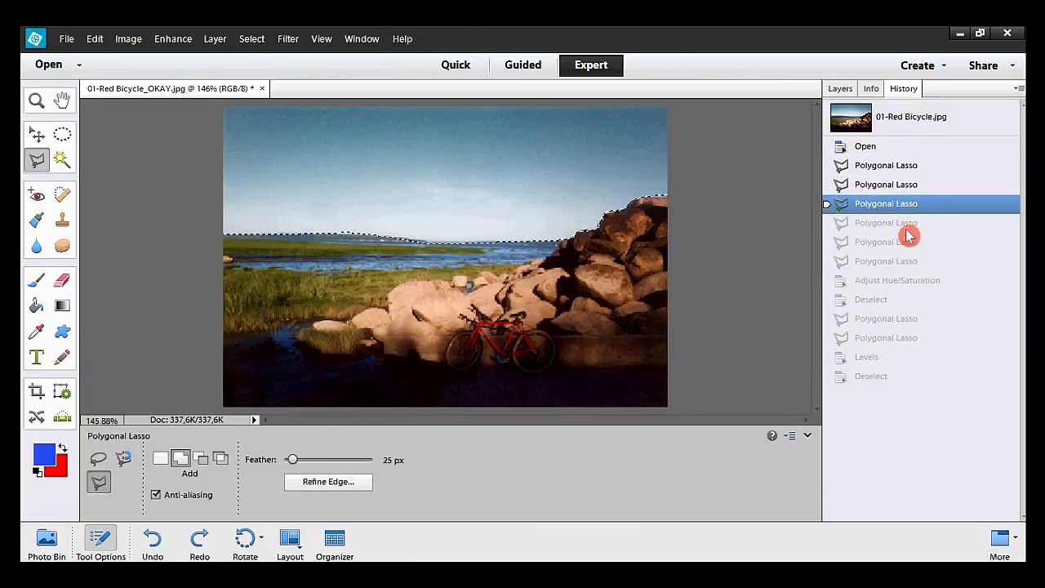
{"action": "left_click", "coordinate": [911, 226]}
{"action": "left_click", "coordinate": [908, 245]}
{"action": "left_click", "coordinate": [908, 263]}
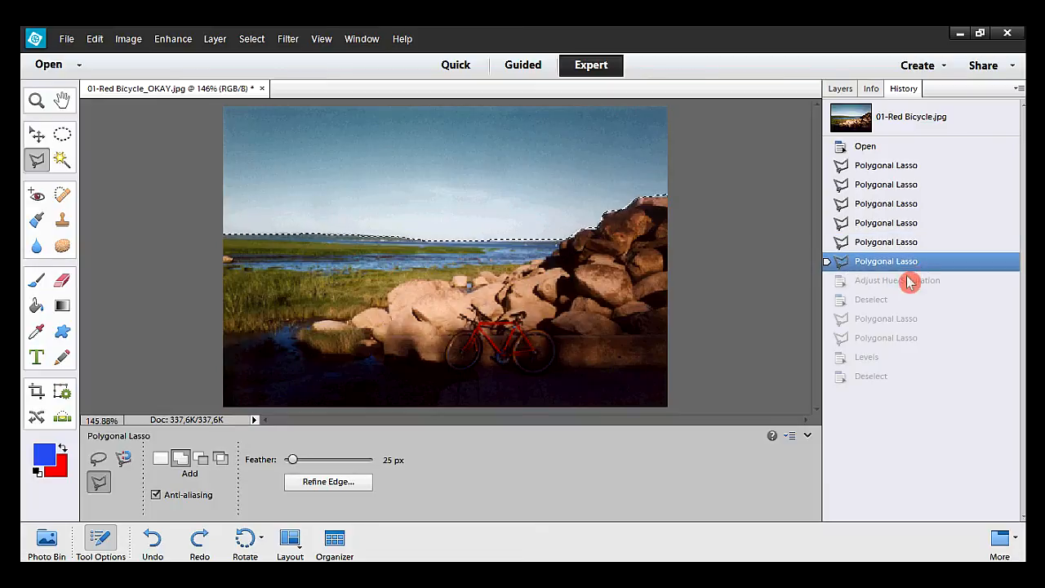
{"action": "left_click", "coordinate": [908, 282]}
{"action": "left_click", "coordinate": [906, 300]}
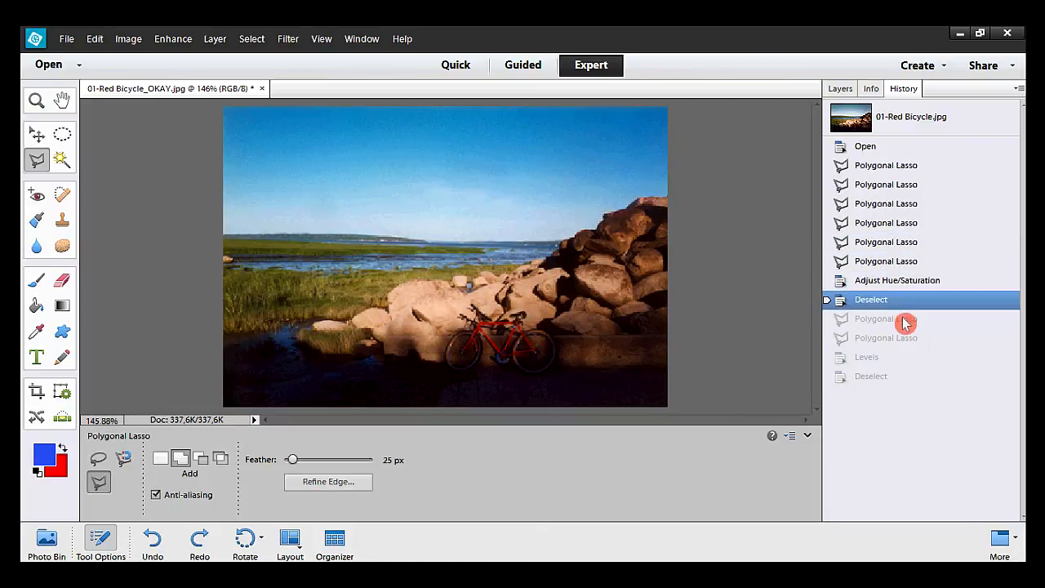
{"action": "left_click", "coordinate": [906, 320]}
{"action": "left_click", "coordinate": [905, 338]}
{"action": "left_click", "coordinate": [894, 359]}
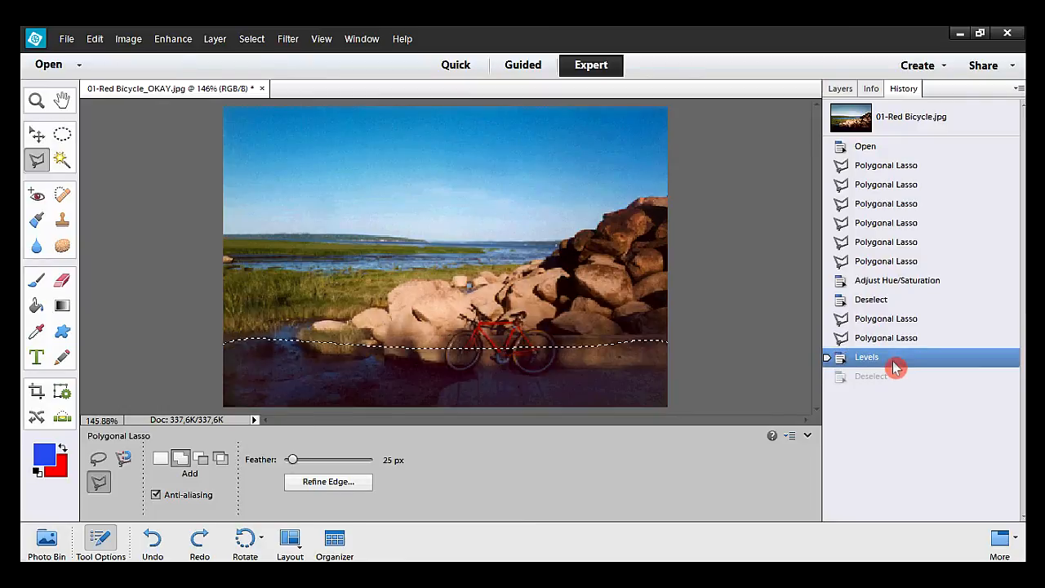
{"action": "left_click", "coordinate": [889, 380]}
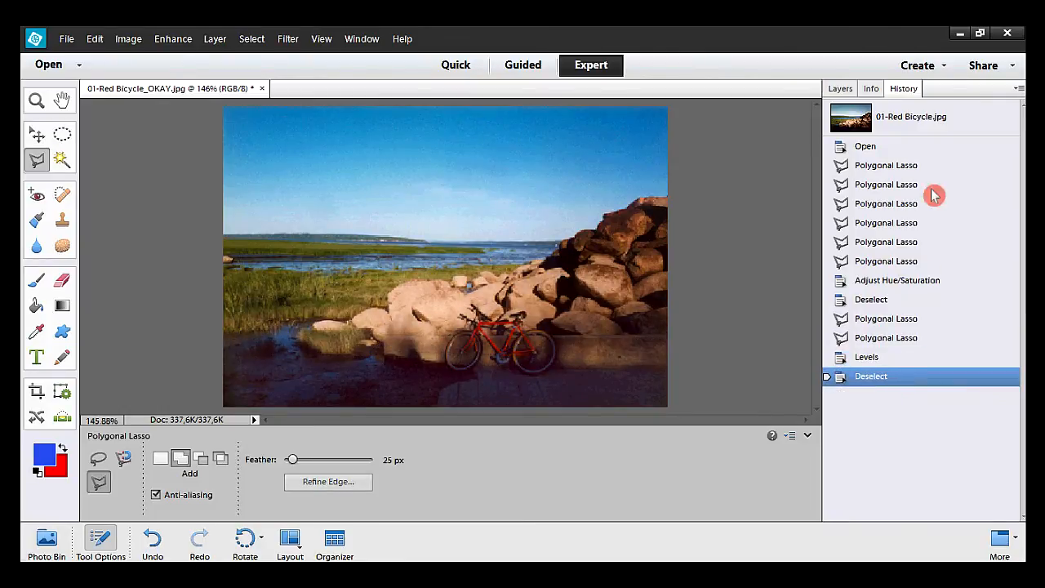
{"action": "left_click", "coordinate": [912, 120]}
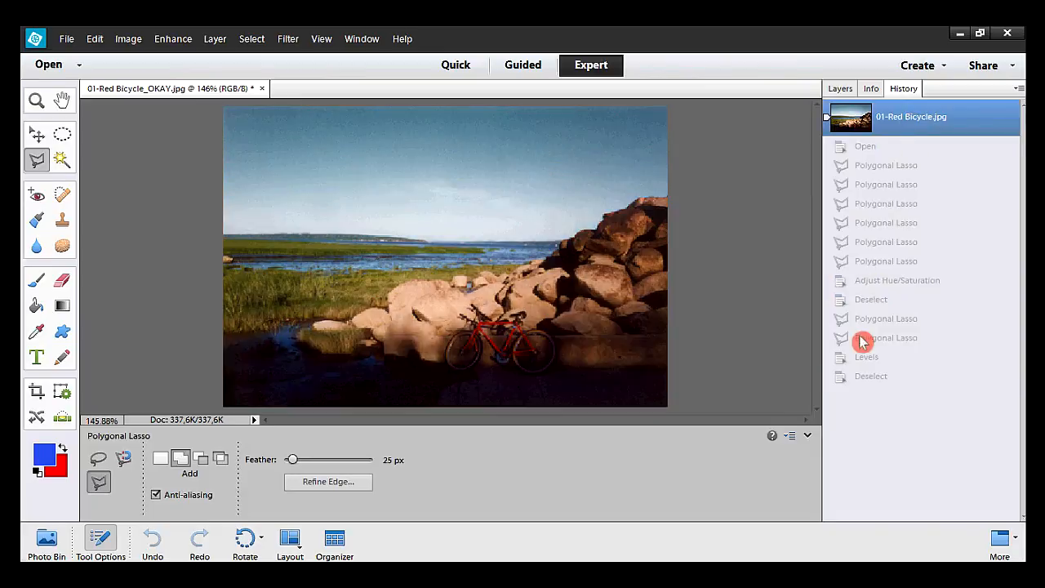
{"action": "left_click", "coordinate": [872, 378]}
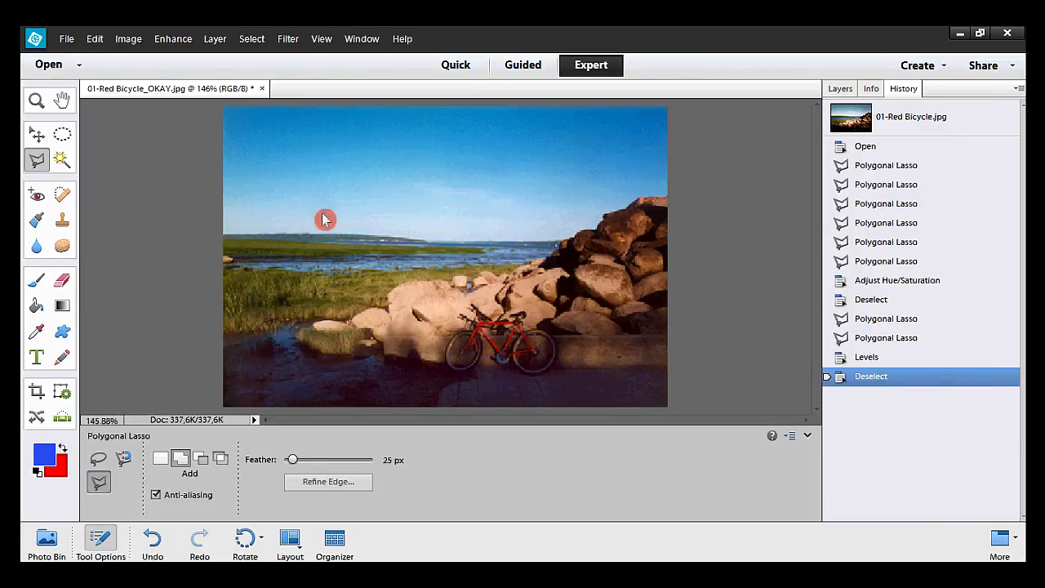
- Save the finished photo under its existing name
{"action": "left_click", "coordinate": [66, 42]}
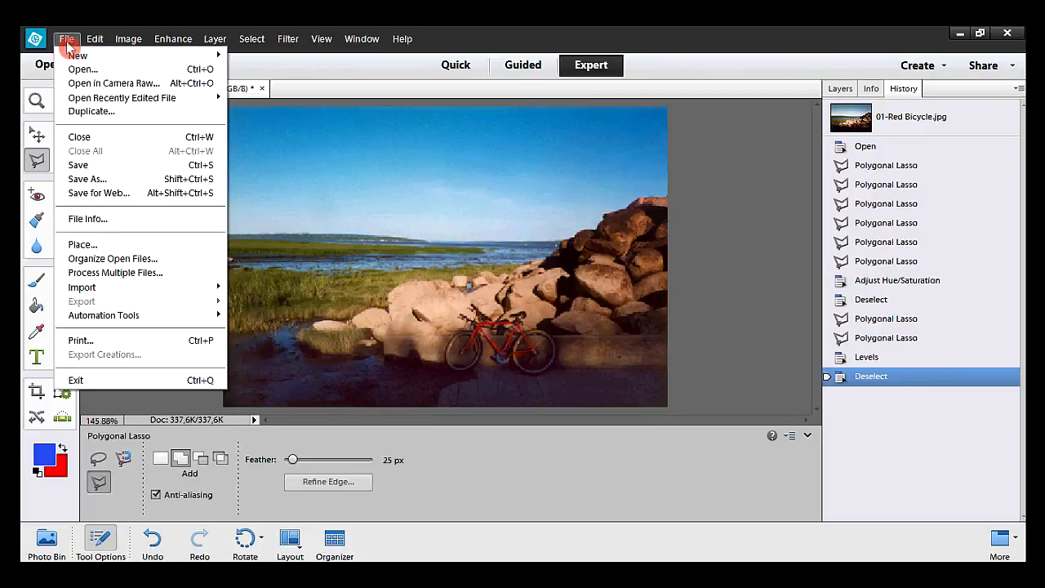
{"action": "left_click", "coordinate": [94, 167]}
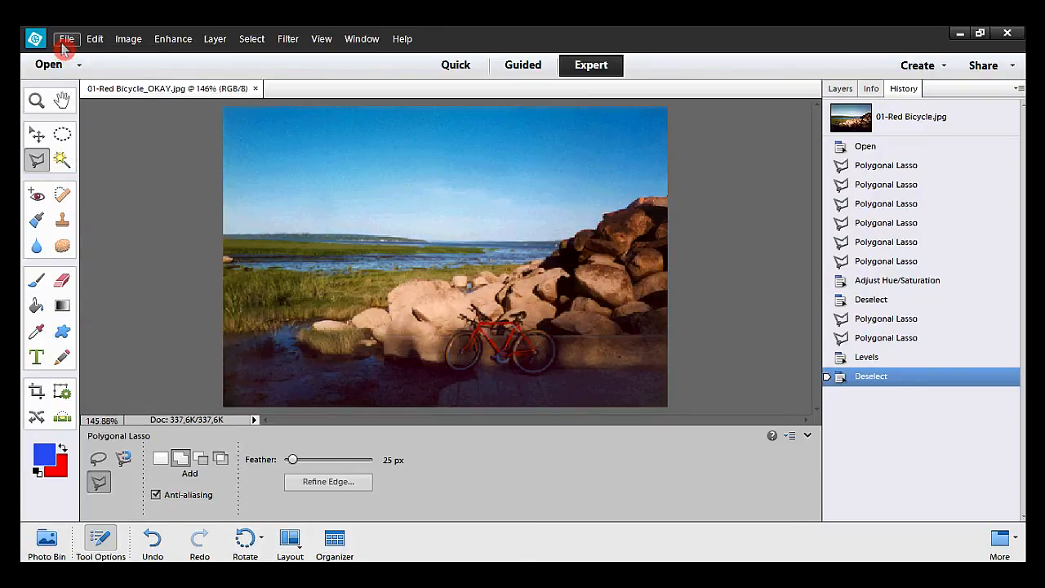
{"action": "left_click", "coordinate": [353, 45]}
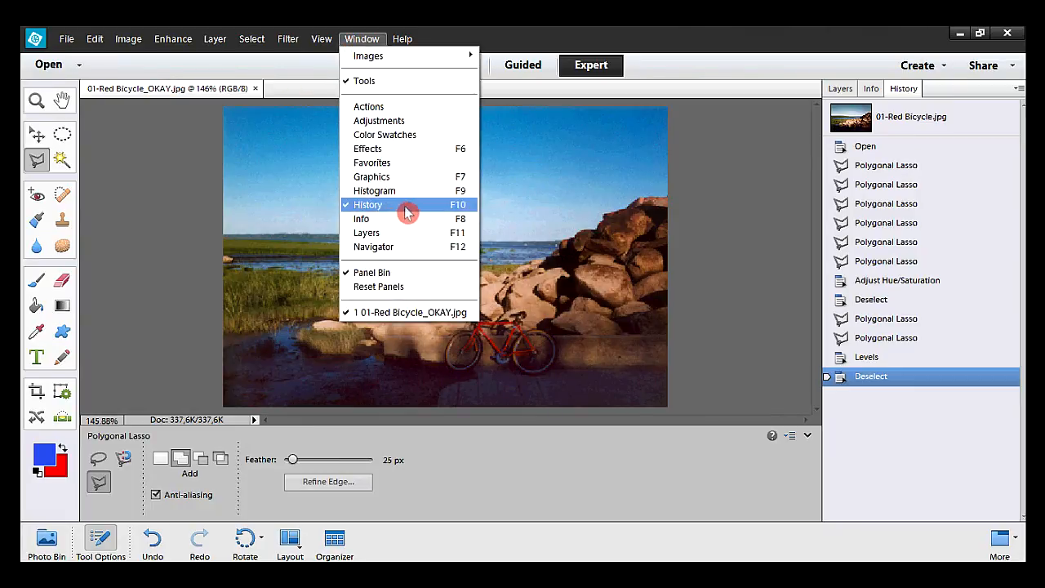
{"action": "left_click", "coordinate": [303, 202]}
{"action": "left_click", "coordinate": [67, 42]}
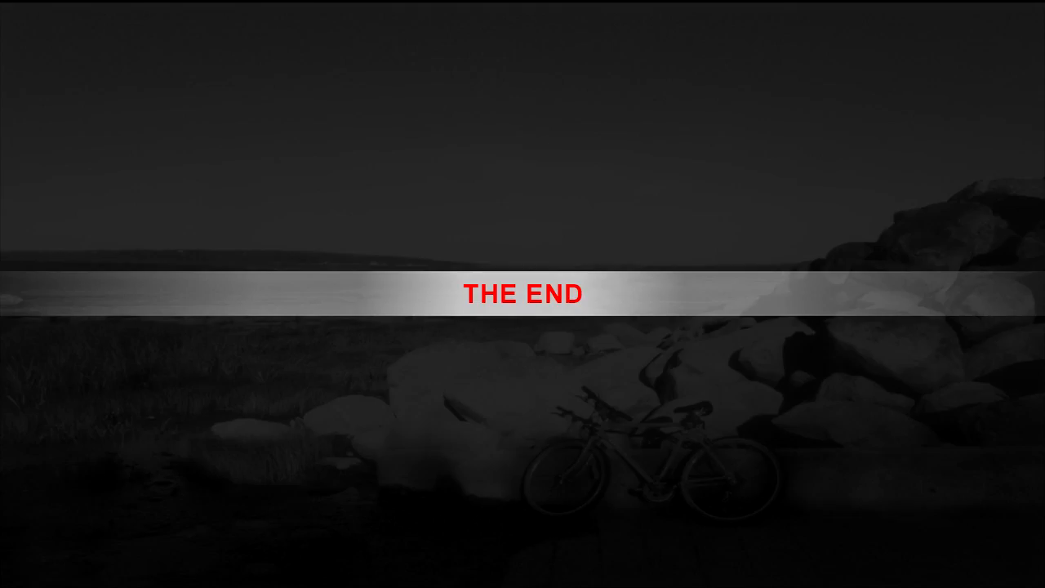